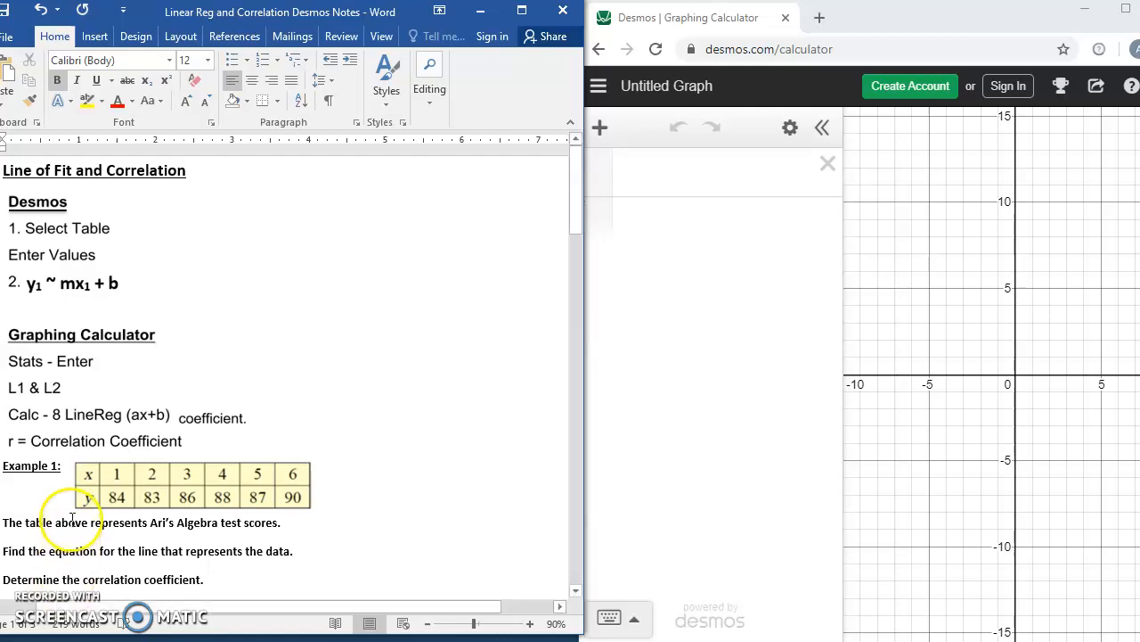
Add a new empty table to the expression list in the Desmos graphing calculator
left_click(60, 486)
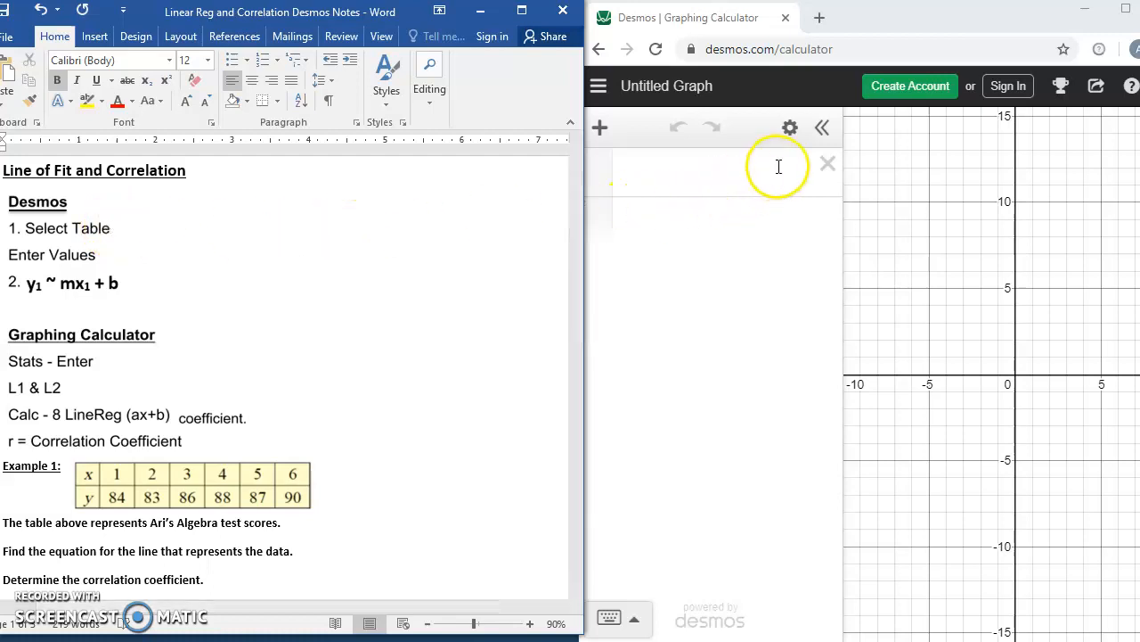
left_click(601, 130)
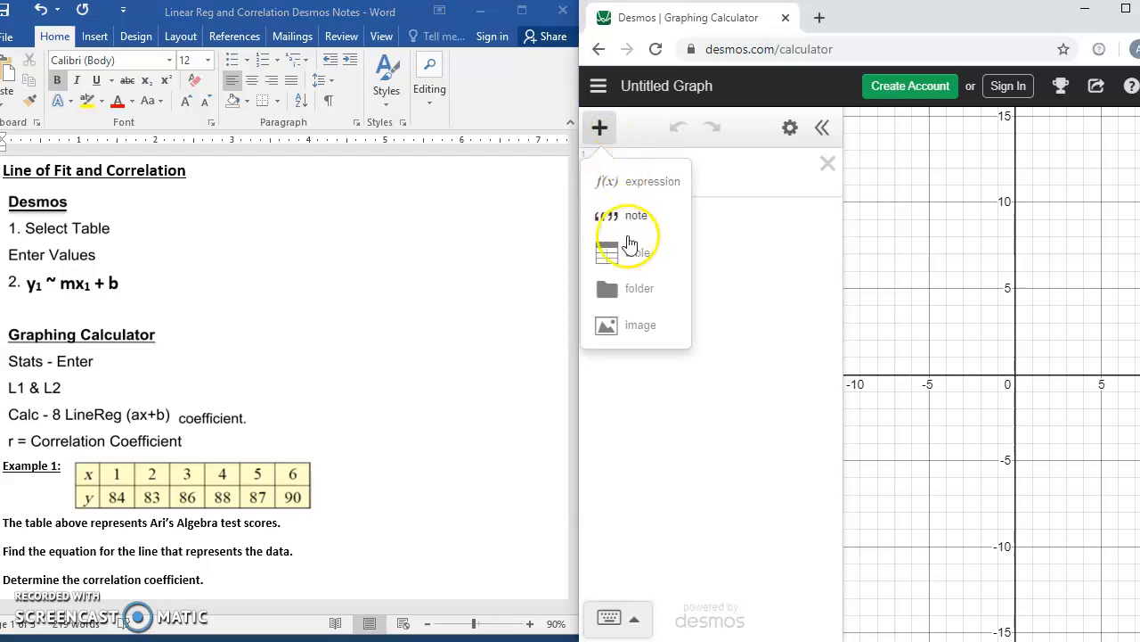
left_click(633, 256)
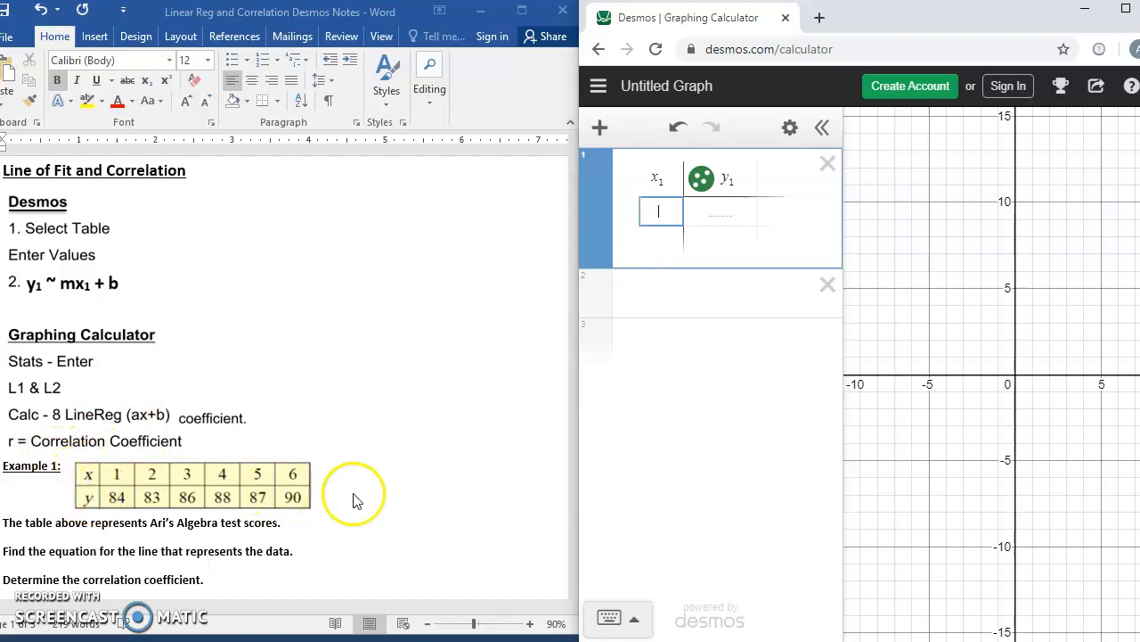
Fill the first two table rows with x₁ = 1, y₁ = 84 and x₁ = 2, y₁ = 83
left_click(664, 214)
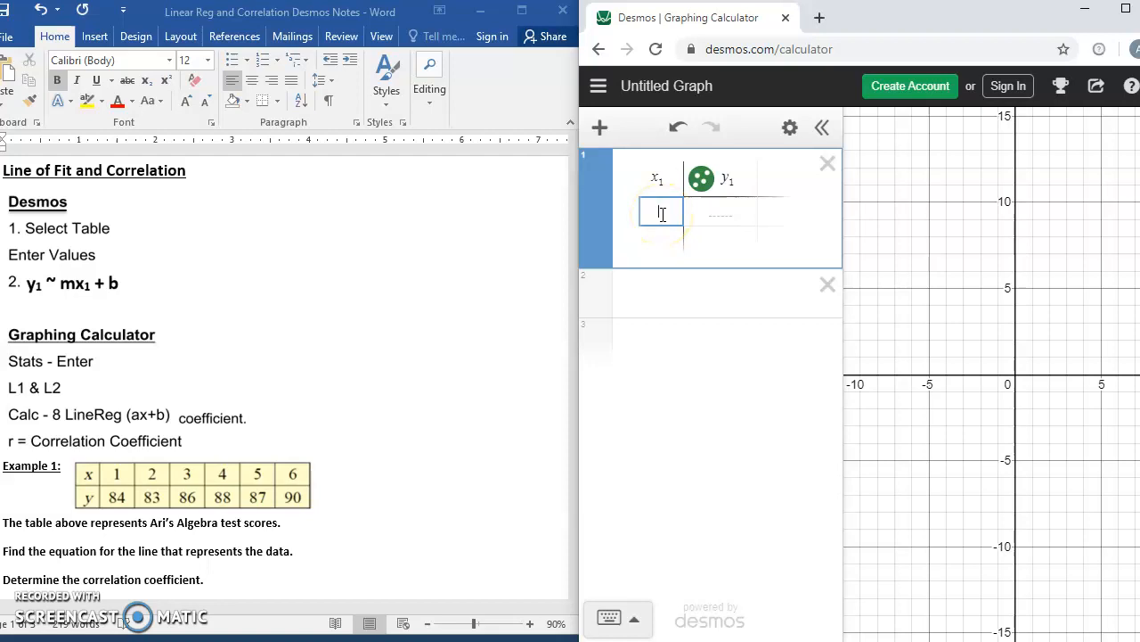
type("1")
key("Tab")
type("84")
key("Return")
key("Left")
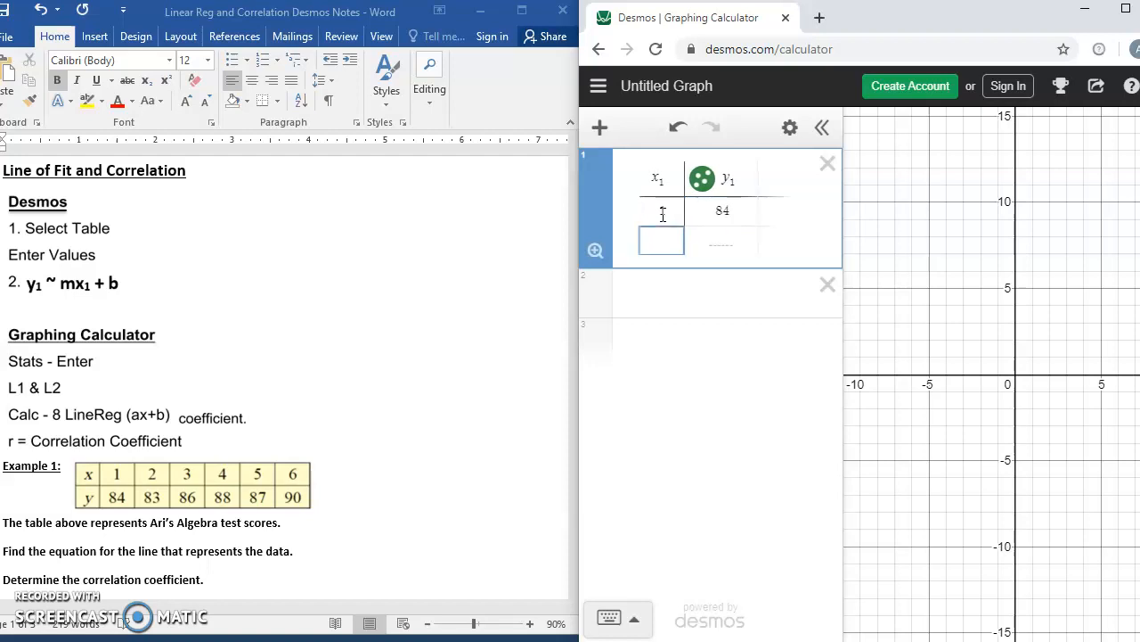
type("2")
key("Tab")
type("83")
key("Tab")
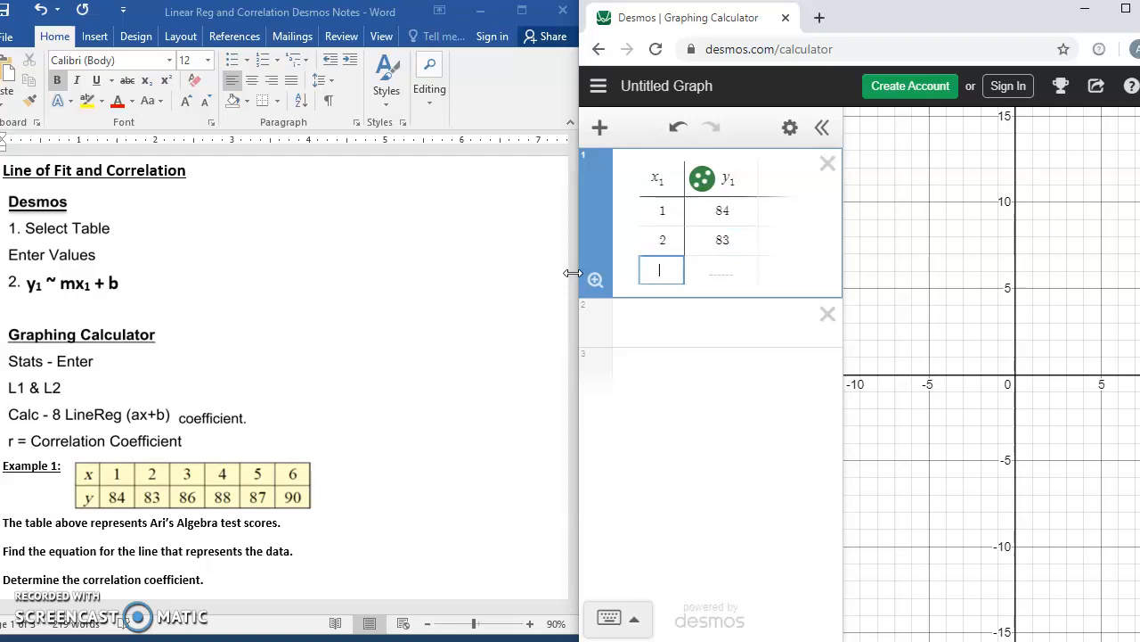
Add table rows for x₁ = 3, y₁ = 86 and x₁ = 4, y₁ = 88
type("3")
key("Tab")
type("86")
key("Return")
key("Left")
type("4")
key("Tab")
type("88")
key("Tab")
Complete the table with rows x₁ = 5, y₁ = 87 and x₁ = 6, y₁ = 90
type("5")
key("Tab")
type("87")
key("Tab")
type("6")
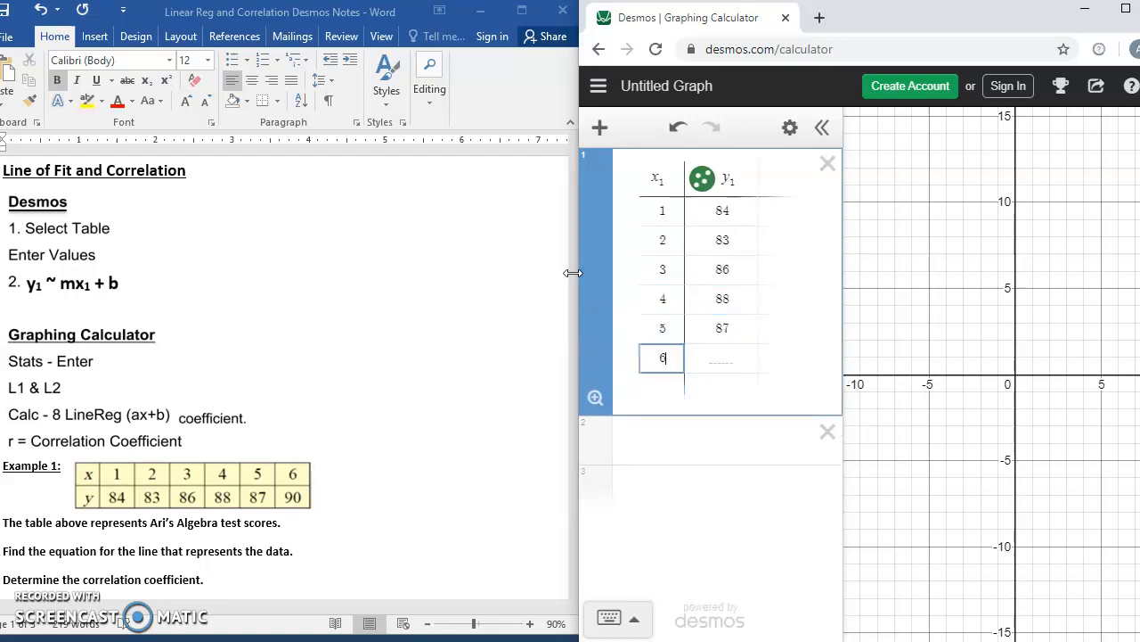
key("Tab")
type("90")
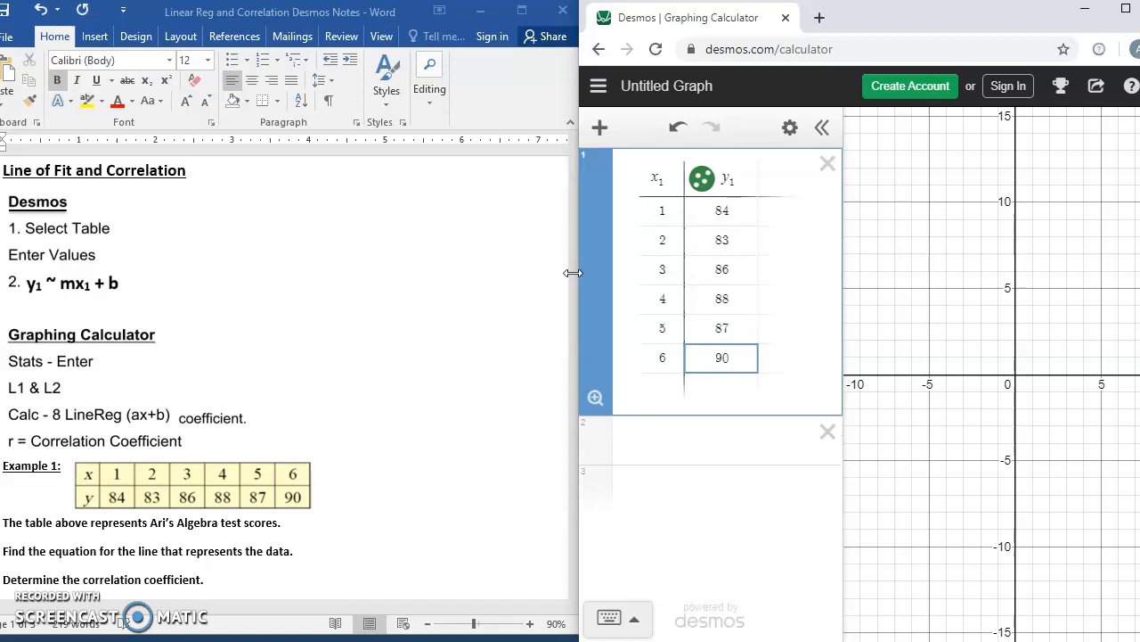
Reframe the graph so that all plotted table points, with y from 83 to 90, are in view
left_click(710, 447)
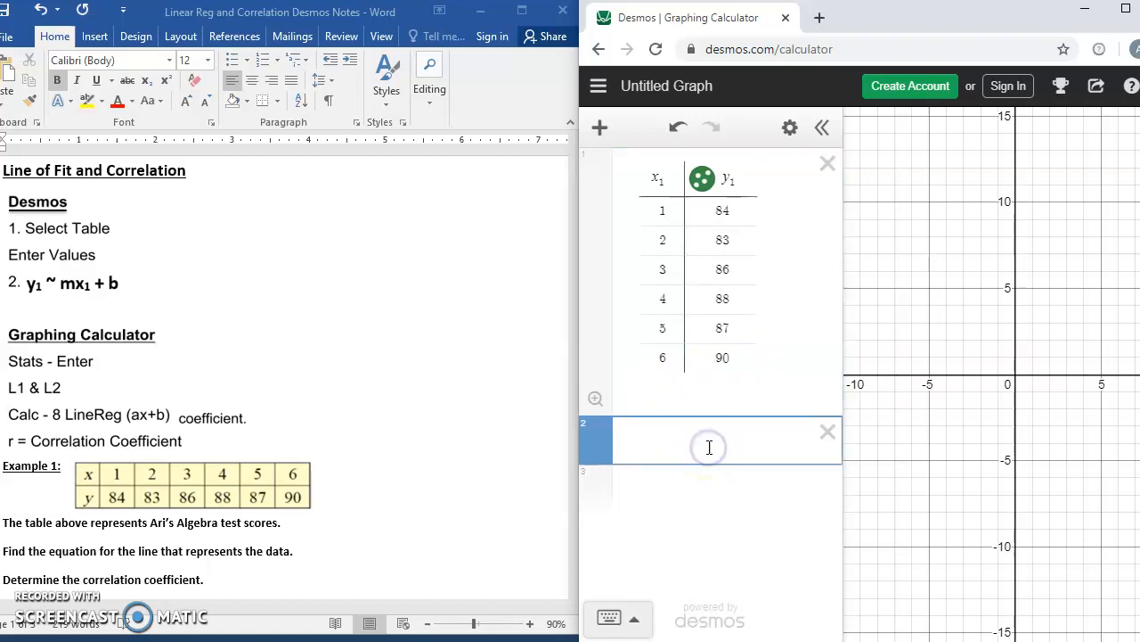
scroll(1044, 278, "down", 5)
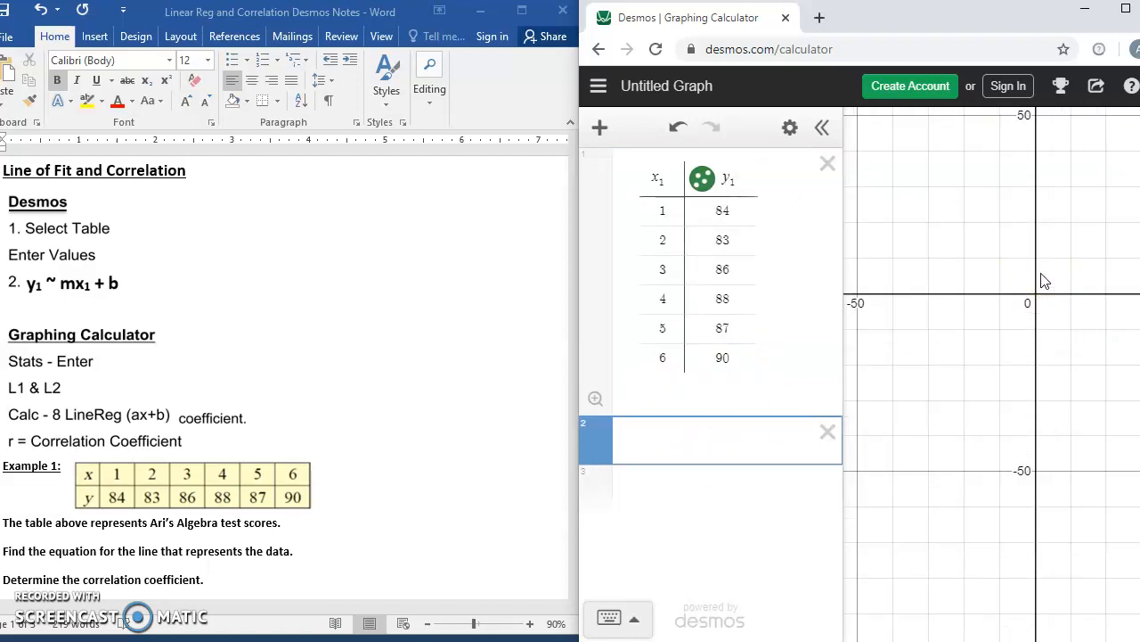
left_click_drag(1031, 217, 964, 436)
left_click_drag(993, 254, 992, 304)
scroll(978, 258, "up", 5)
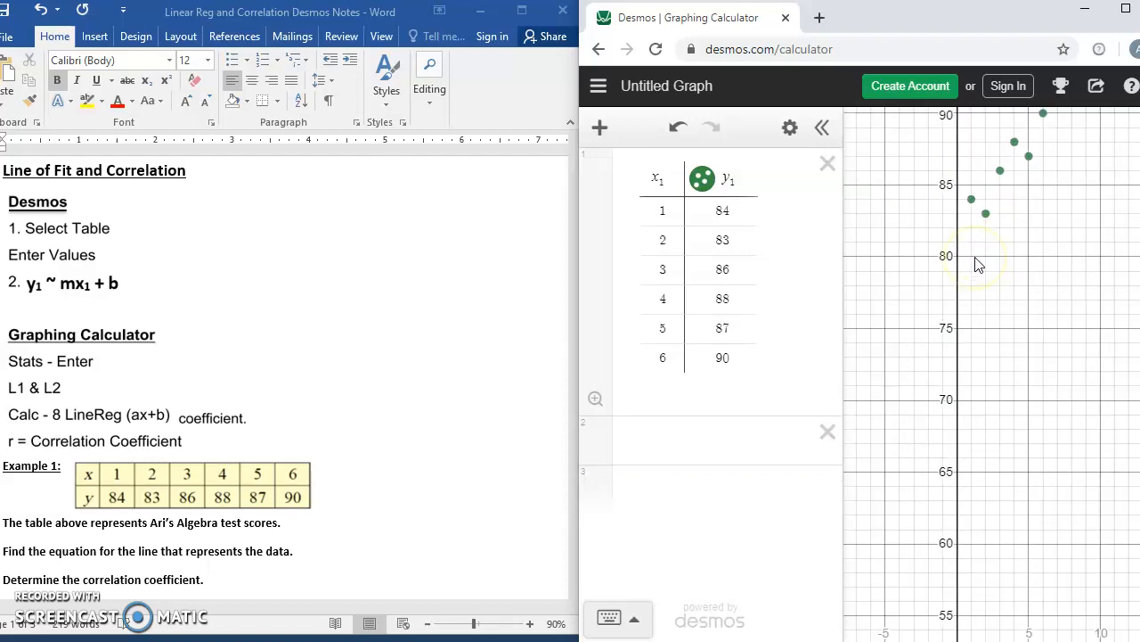
left_click_drag(1031, 219, 1028, 283)
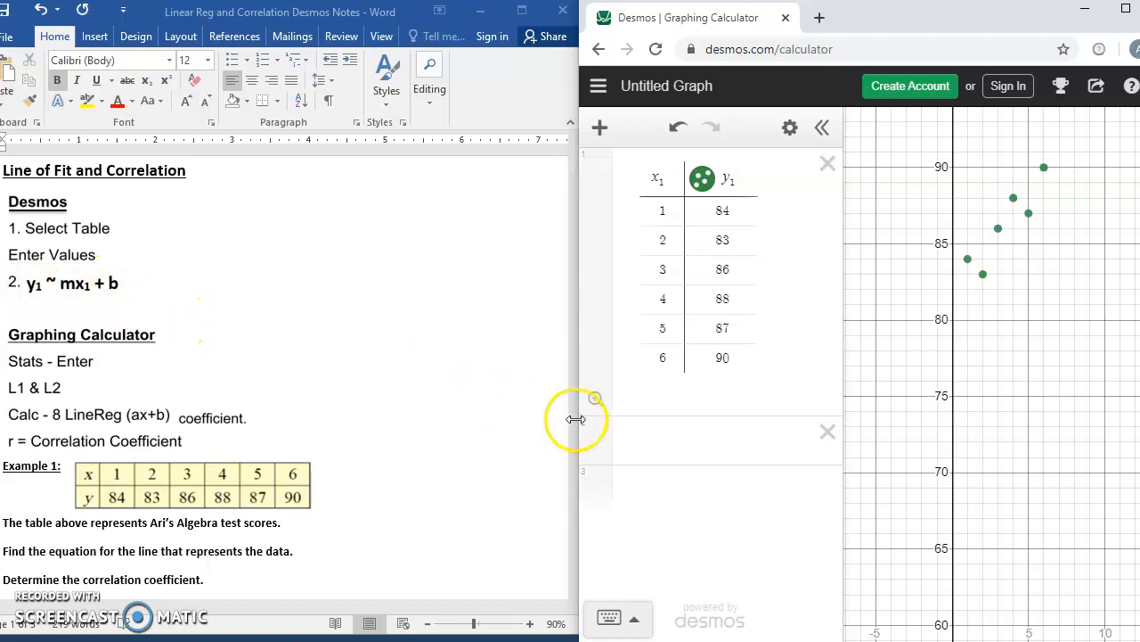
Begin a regression in the empty expression below the table by entering y₁ ~, with 1 as a subscript
left_click(657, 436)
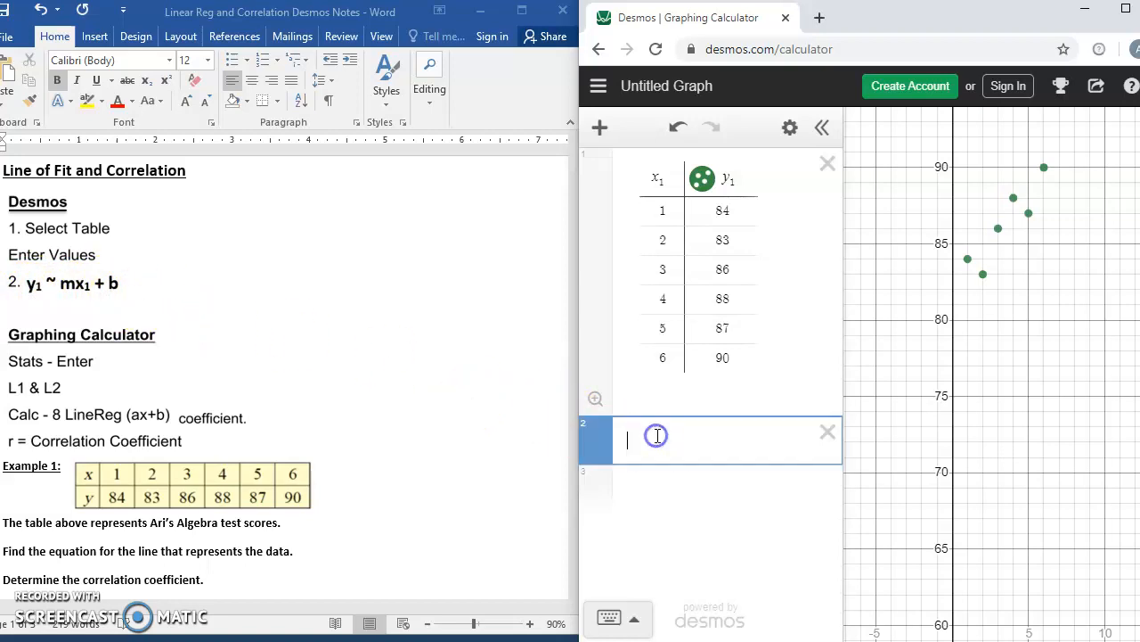
left_click(635, 623)
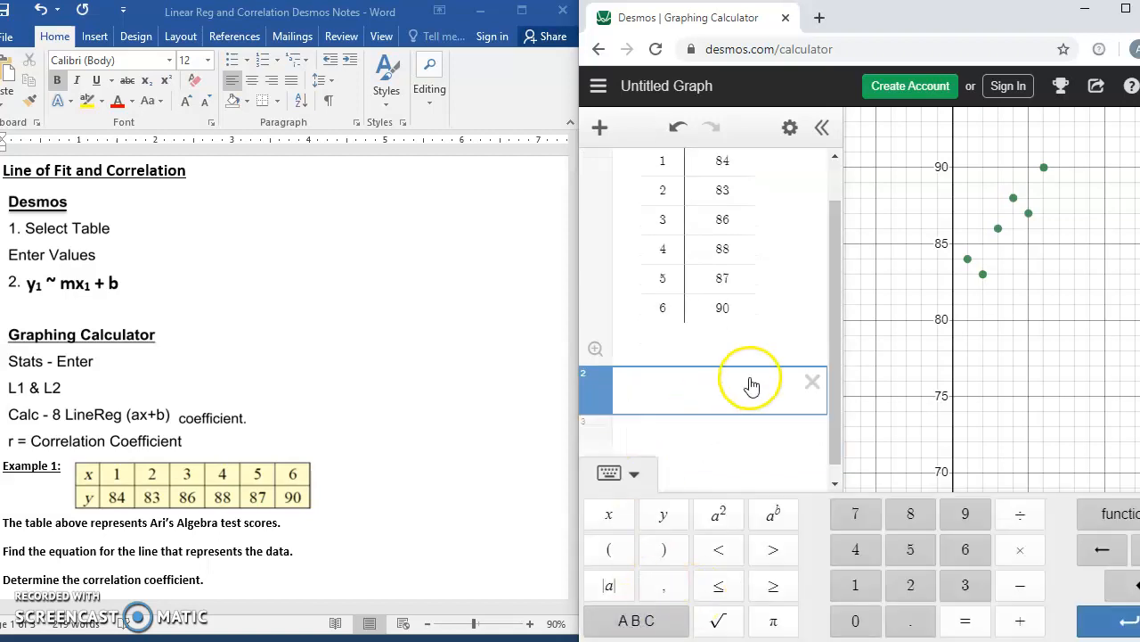
type("y")
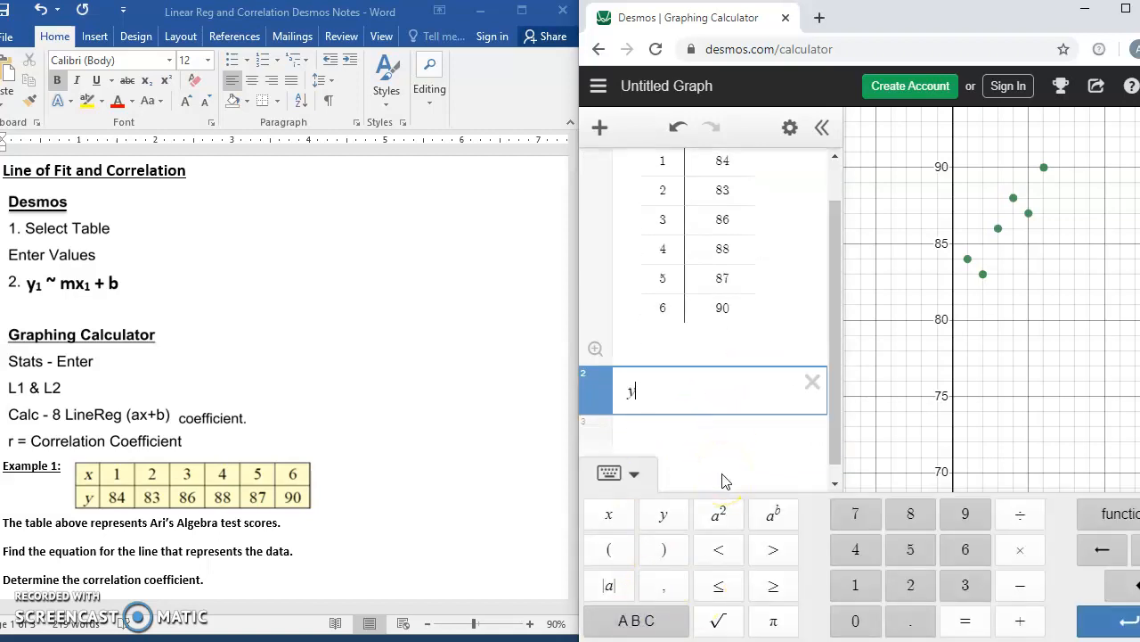
left_click(636, 624)
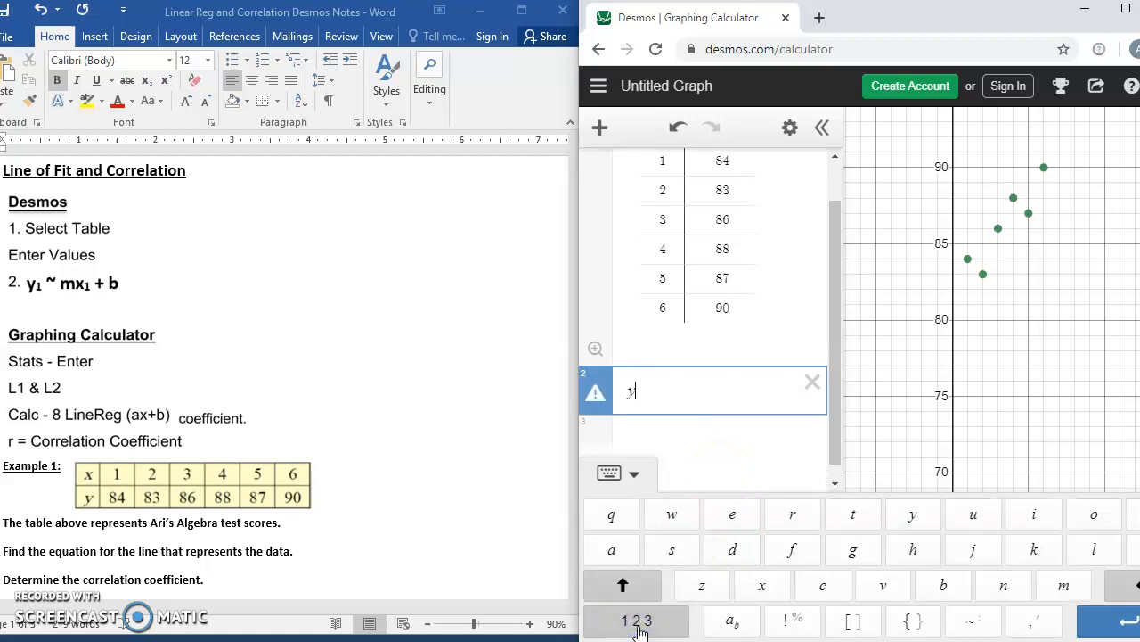
left_click(734, 635)
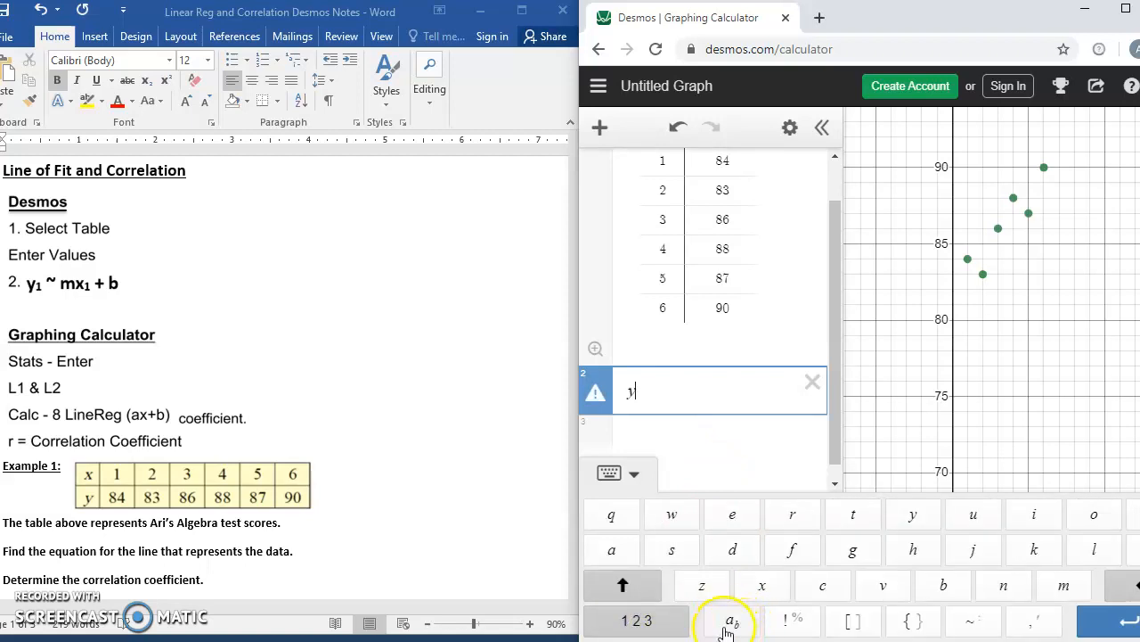
left_click(733, 625)
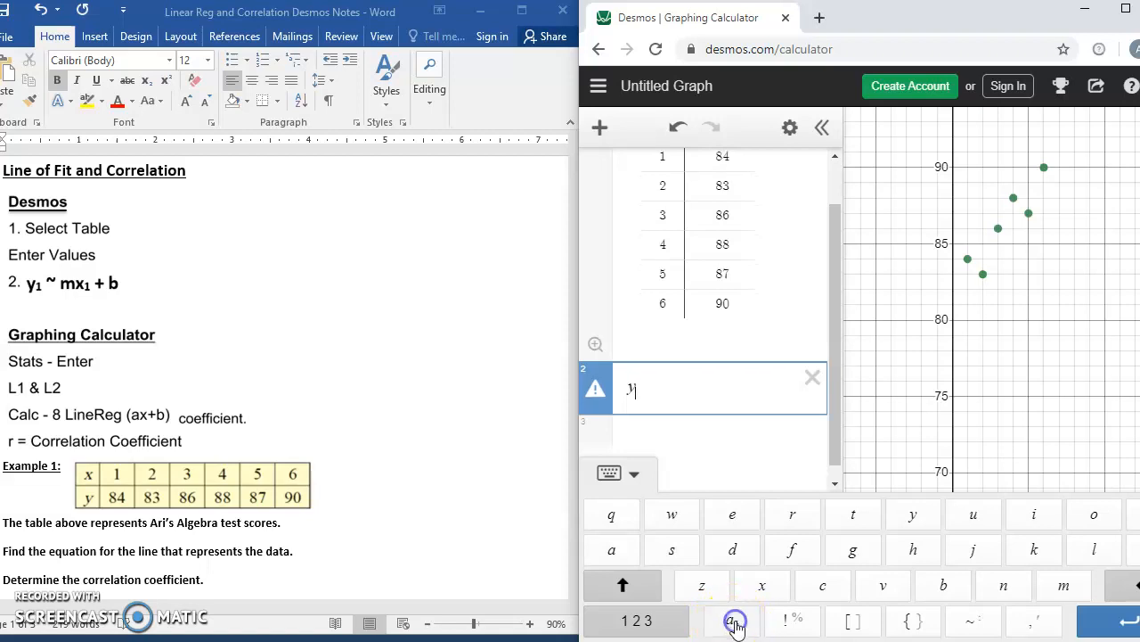
type("1")
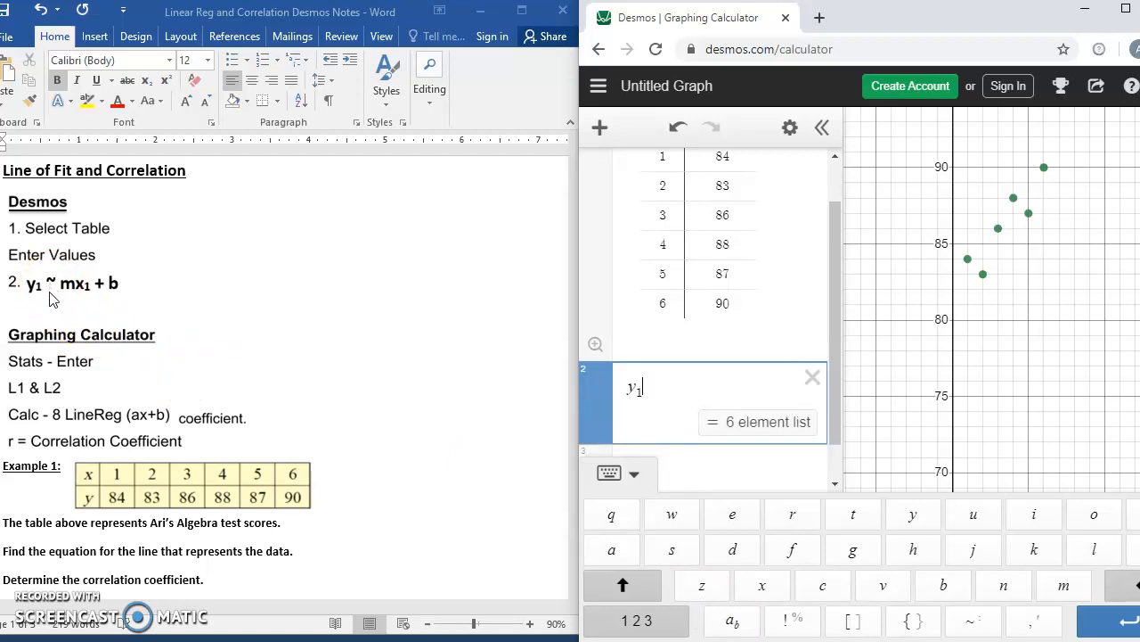
left_click(977, 624)
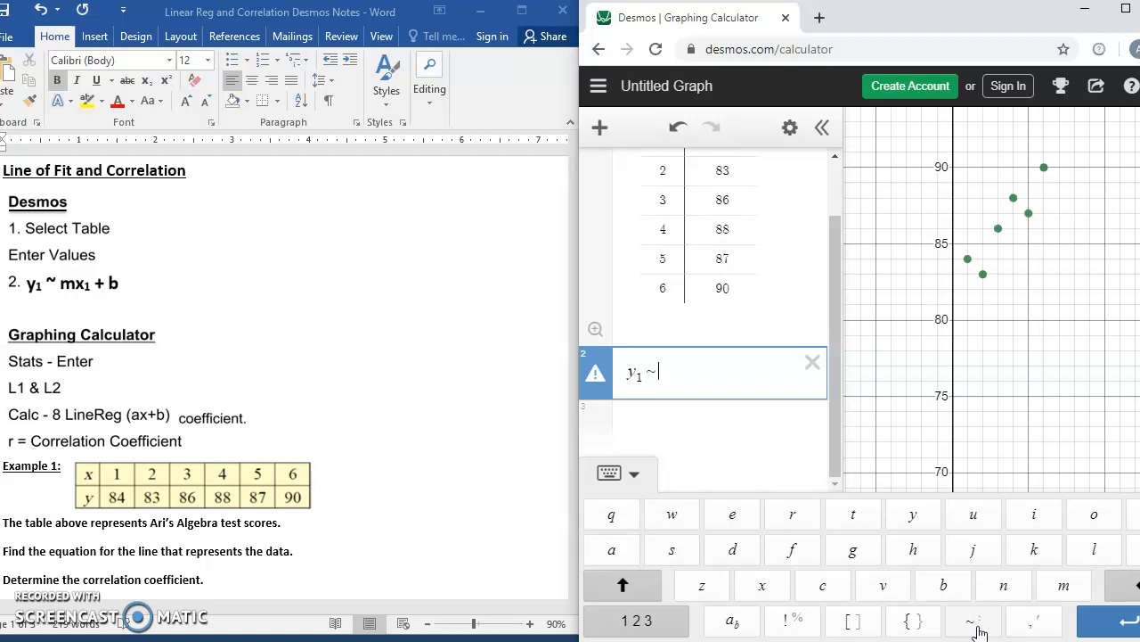
Complete the right-hand side of the regression with mx₁ + b, with 1 as a subscript of x
scroll(832, 348, "up", 3)
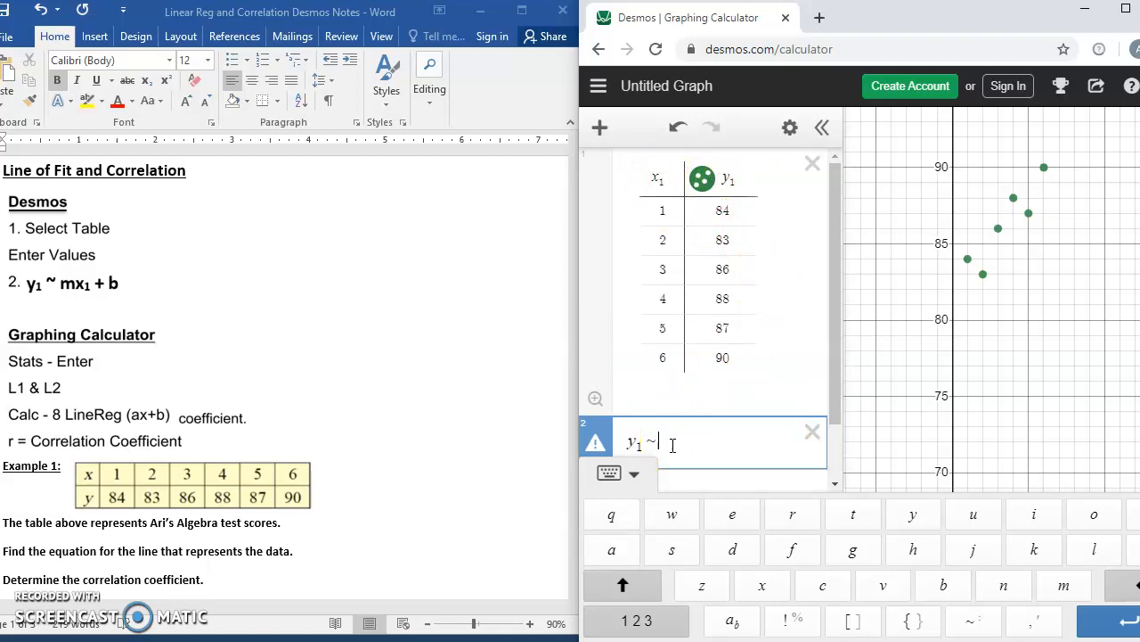
type("mx")
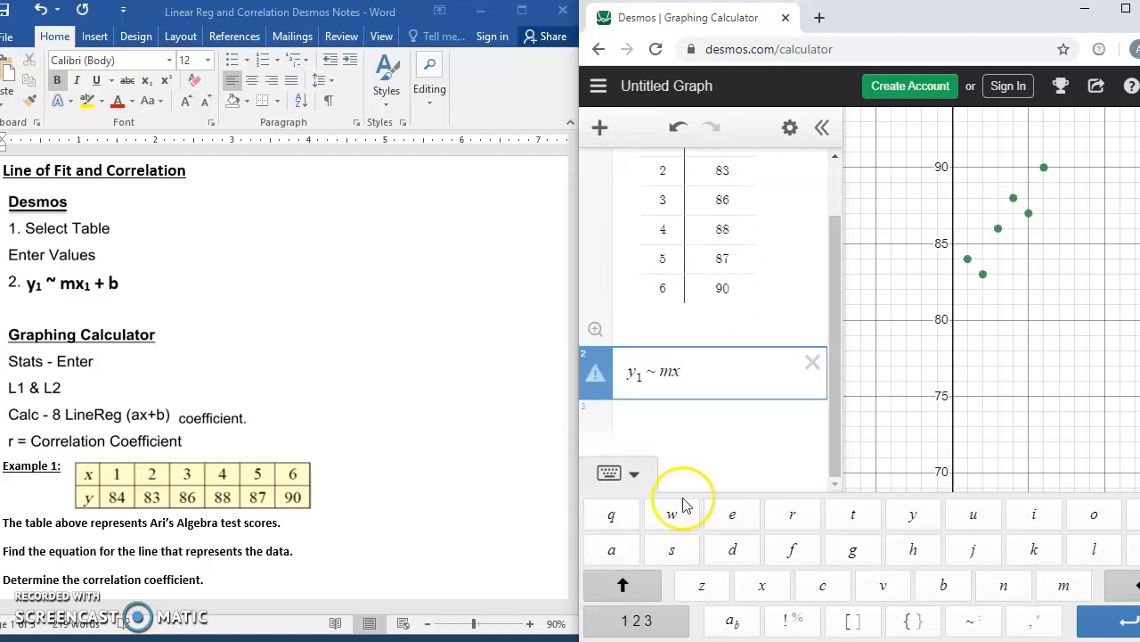
left_click(735, 622)
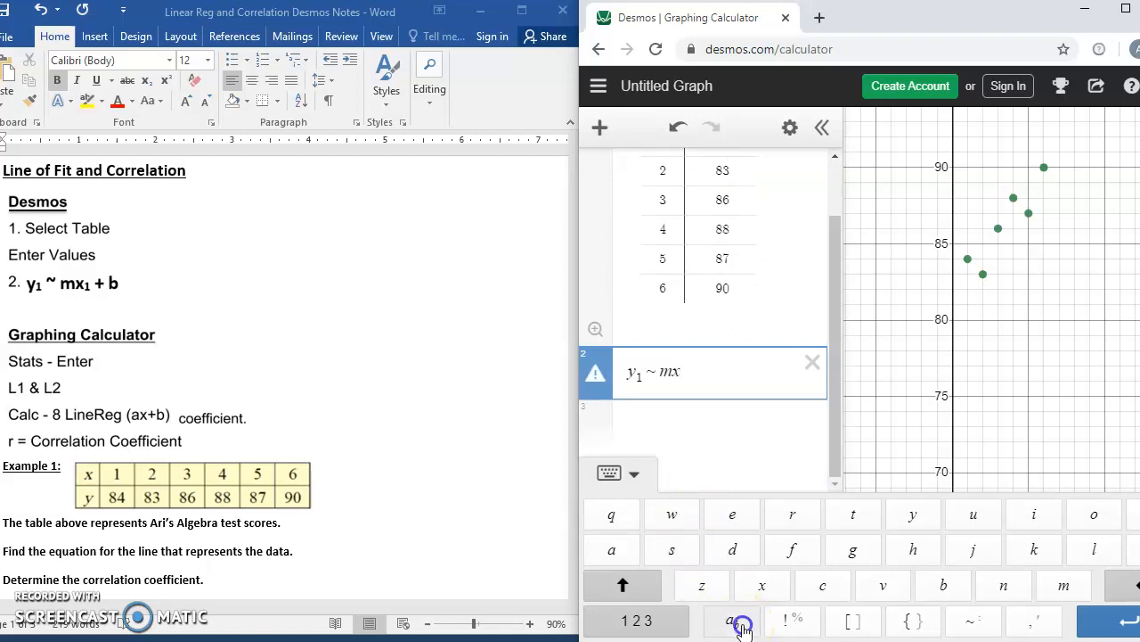
type("1")
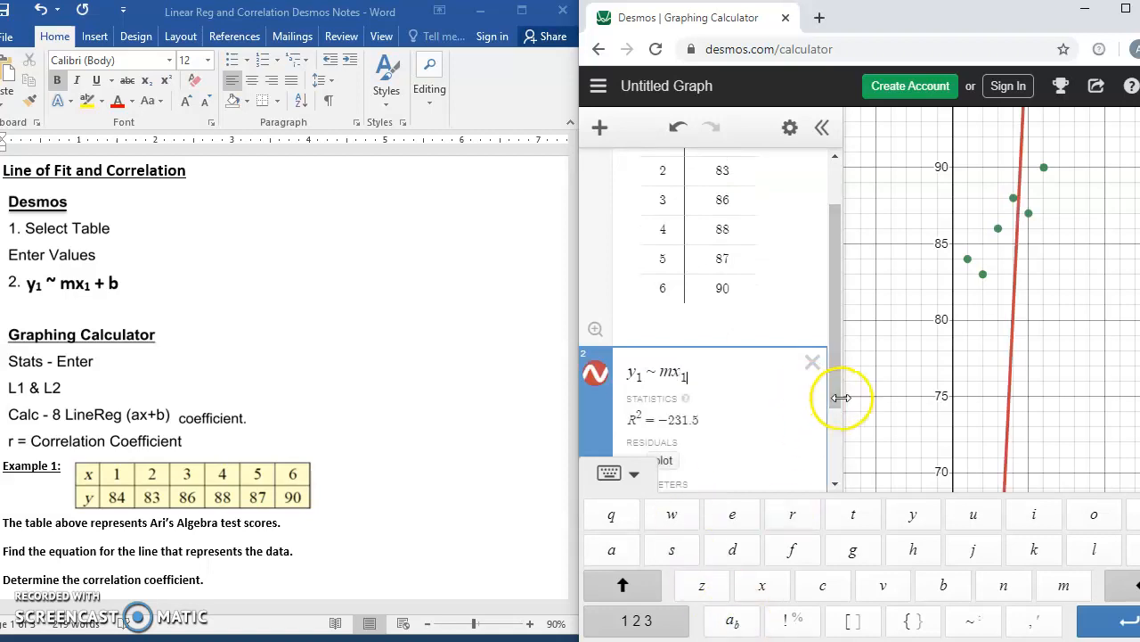
left_click_drag(833, 397, 834, 336)
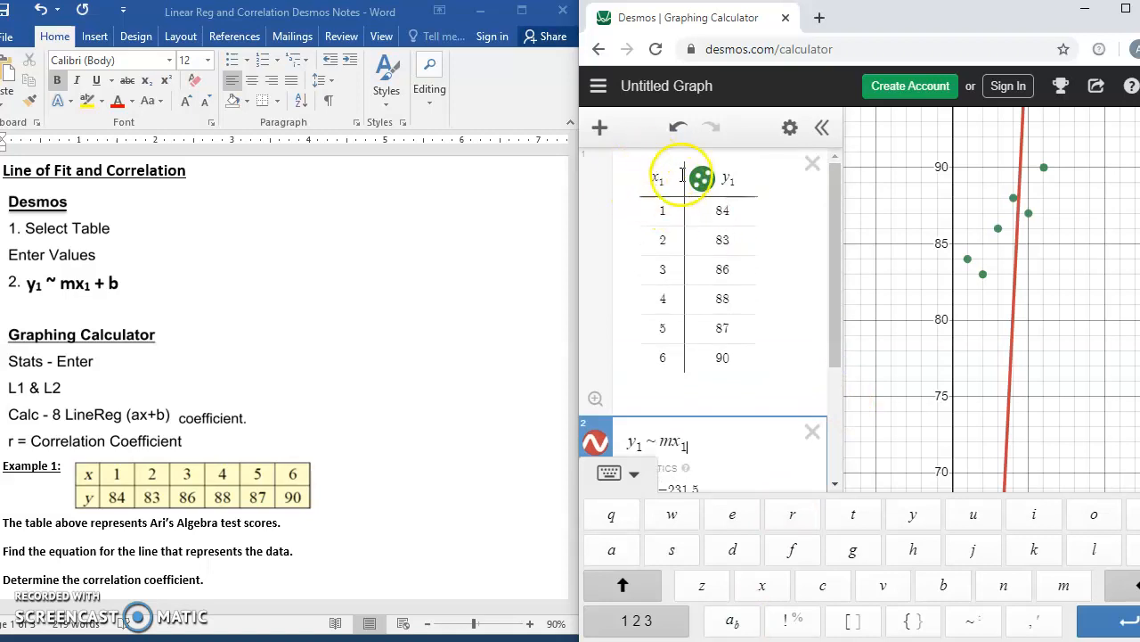
left_click(838, 274)
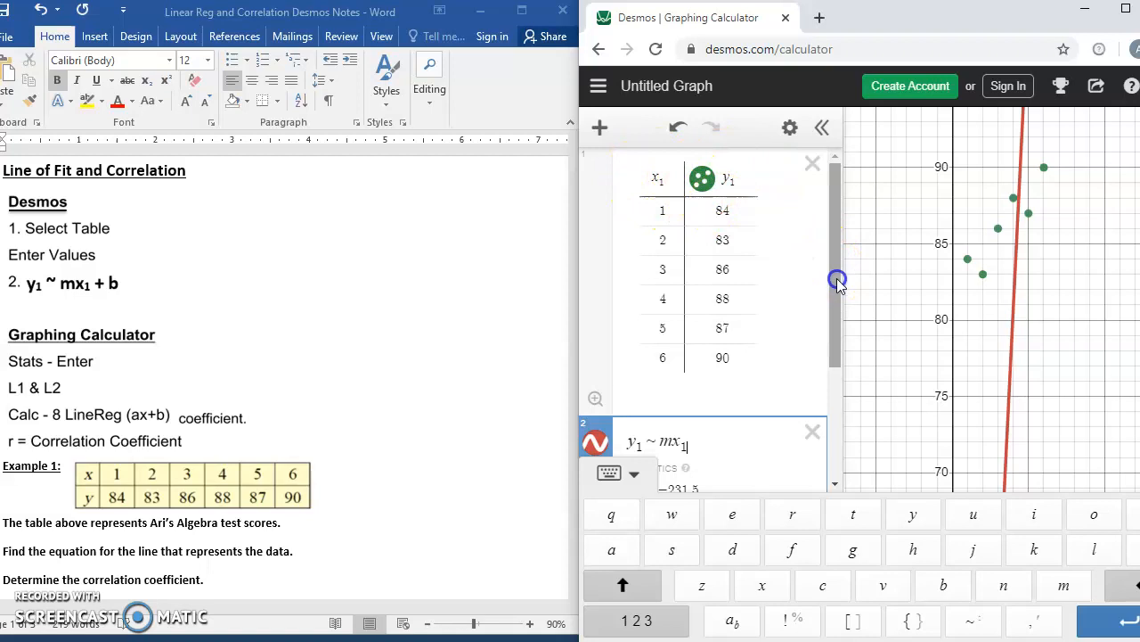
left_click_drag(838, 275, 838, 328)
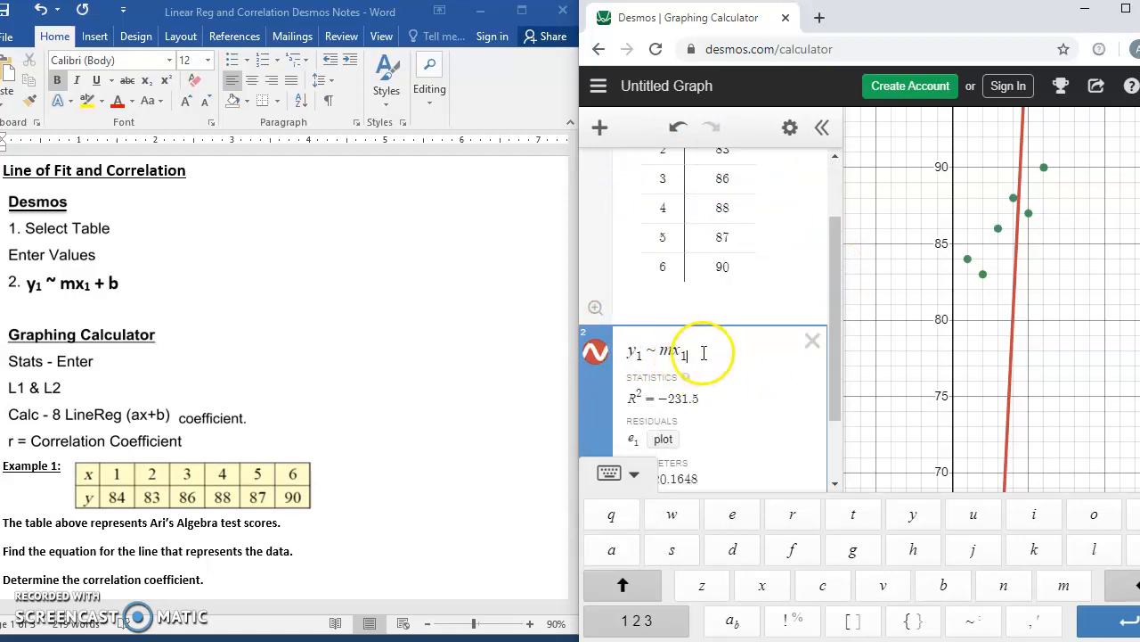
type("+ ")
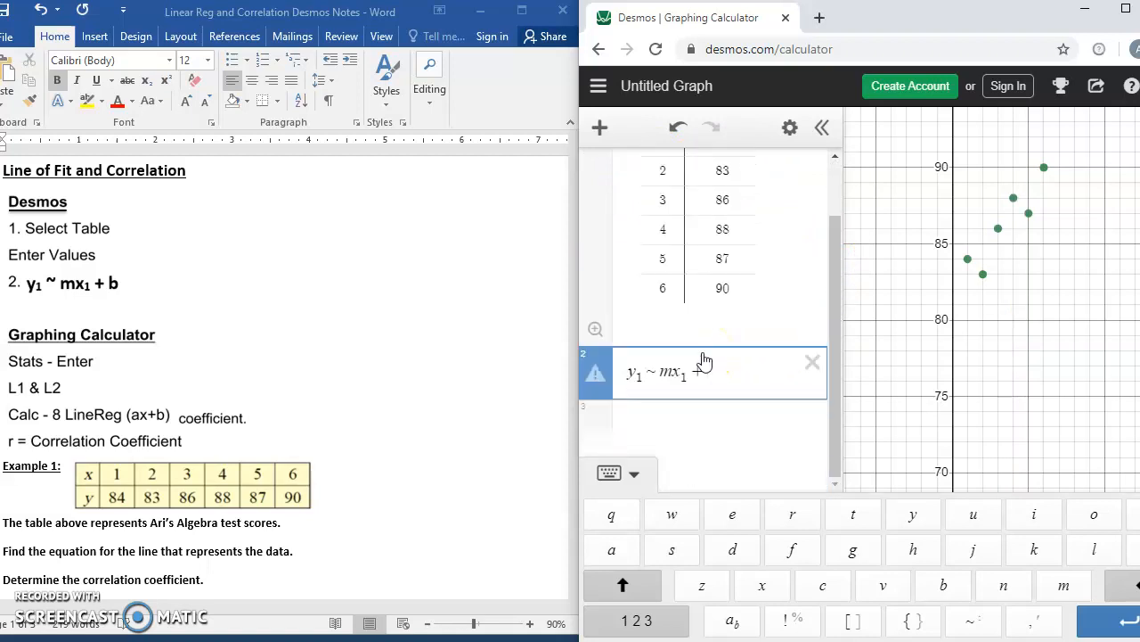
type("b")
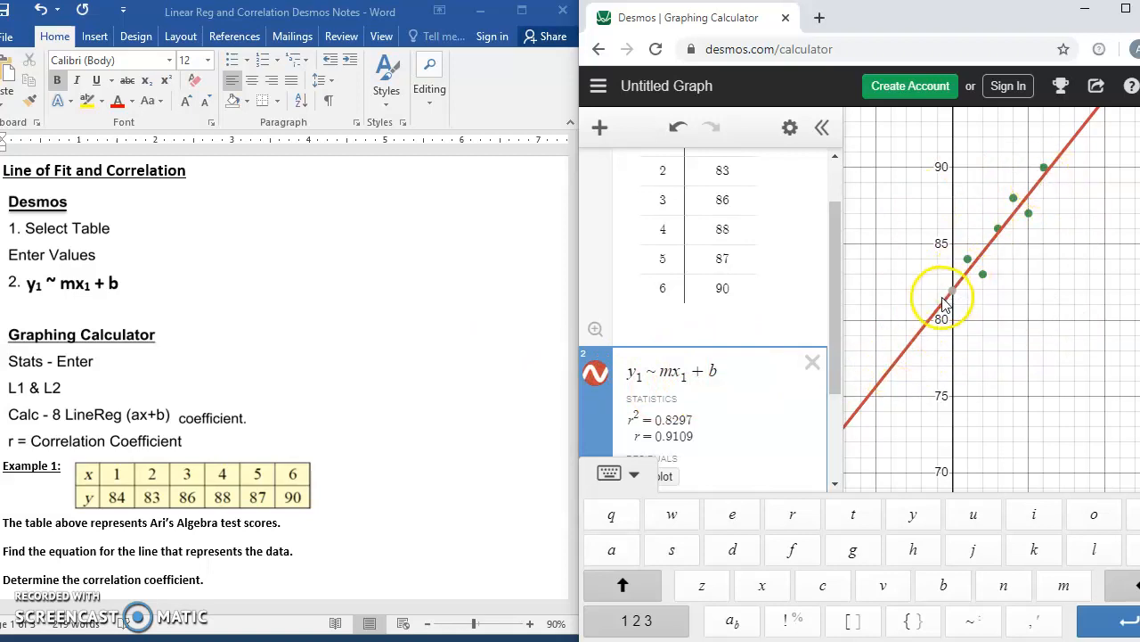
Switch to the Word notes and write the equation Y = 1.26x + 81.93 after the question asking for the line's equation
left_click_drag(836, 298, 840, 363)
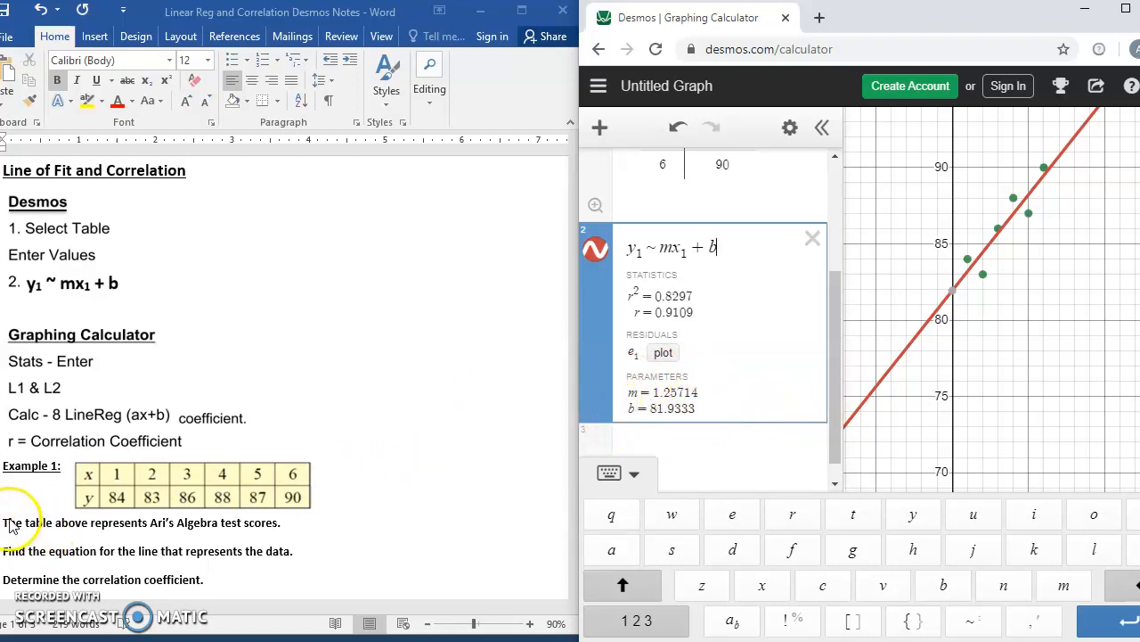
left_click(305, 554)
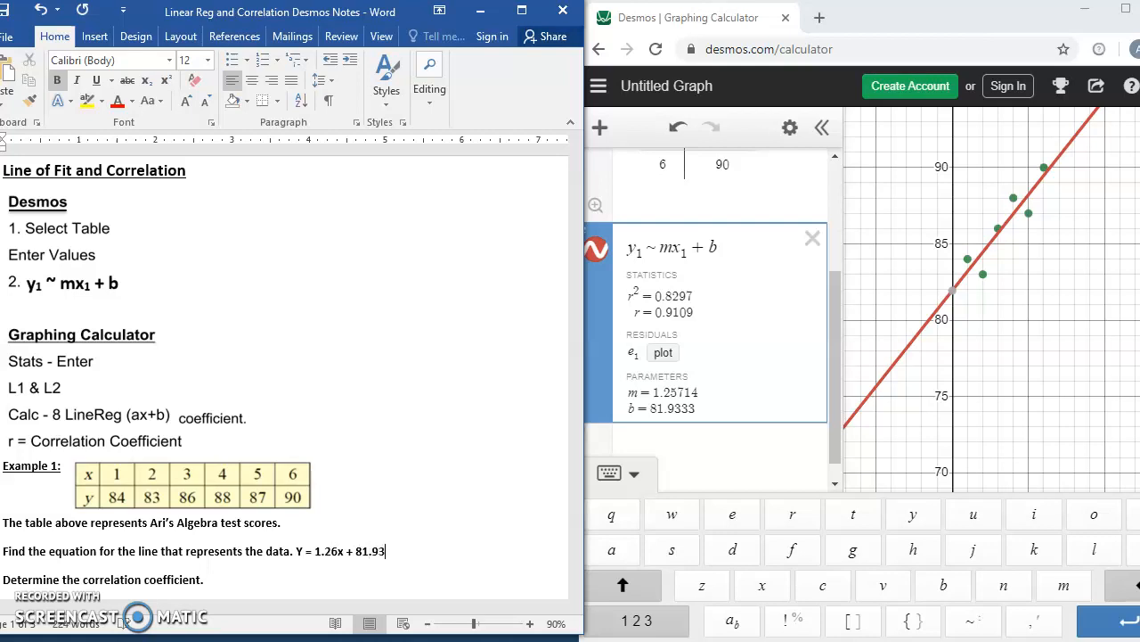
Write R = 0.91 after the prompt to determine the correlation coefficient in Example 1
scroll(292, 370, "down", 2)
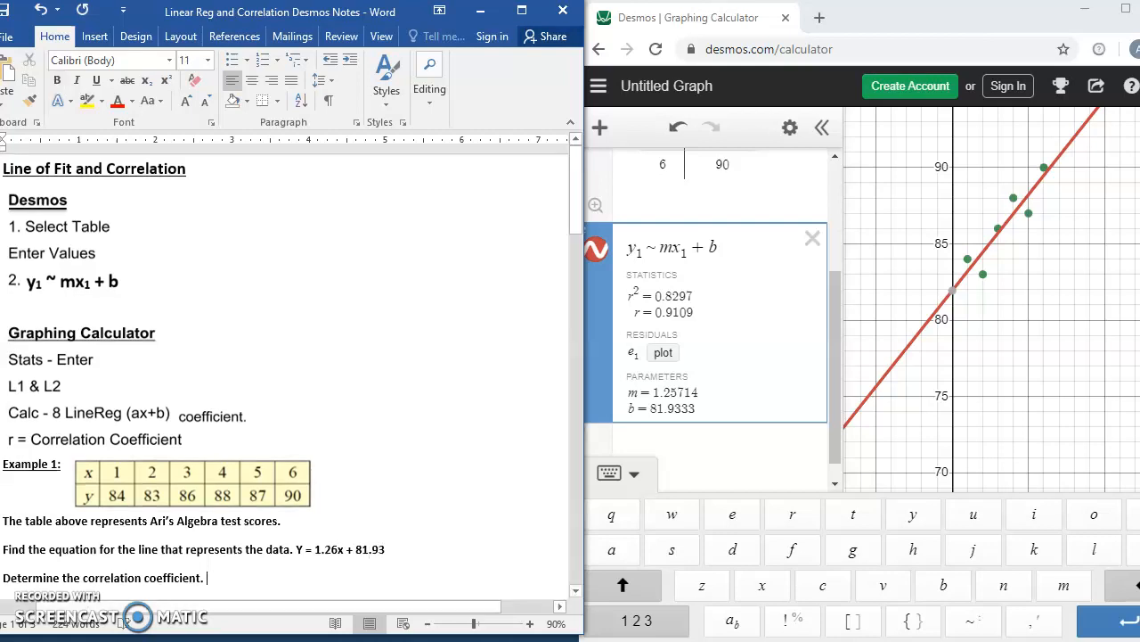
left_click(208, 493)
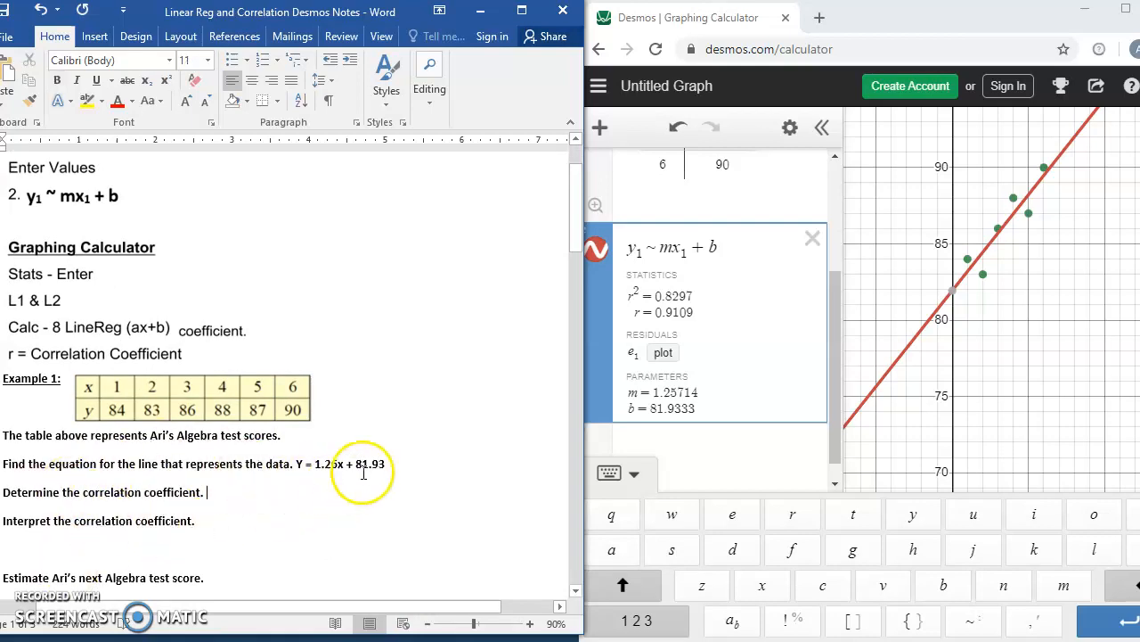
left_click_drag(386, 464, 296, 463)
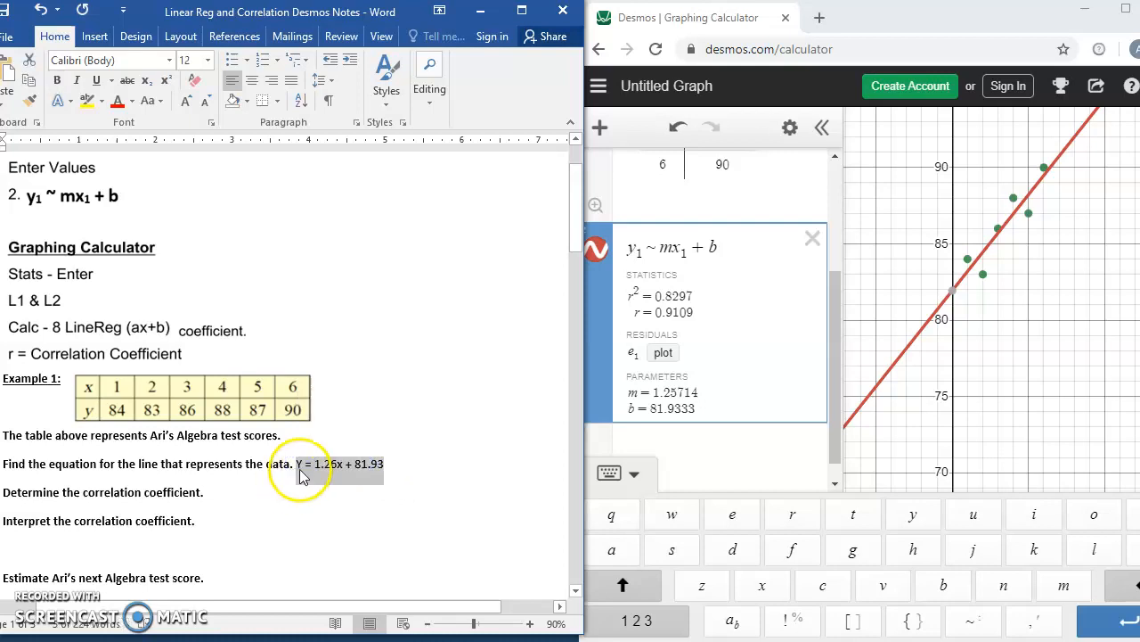
left_click(224, 496)
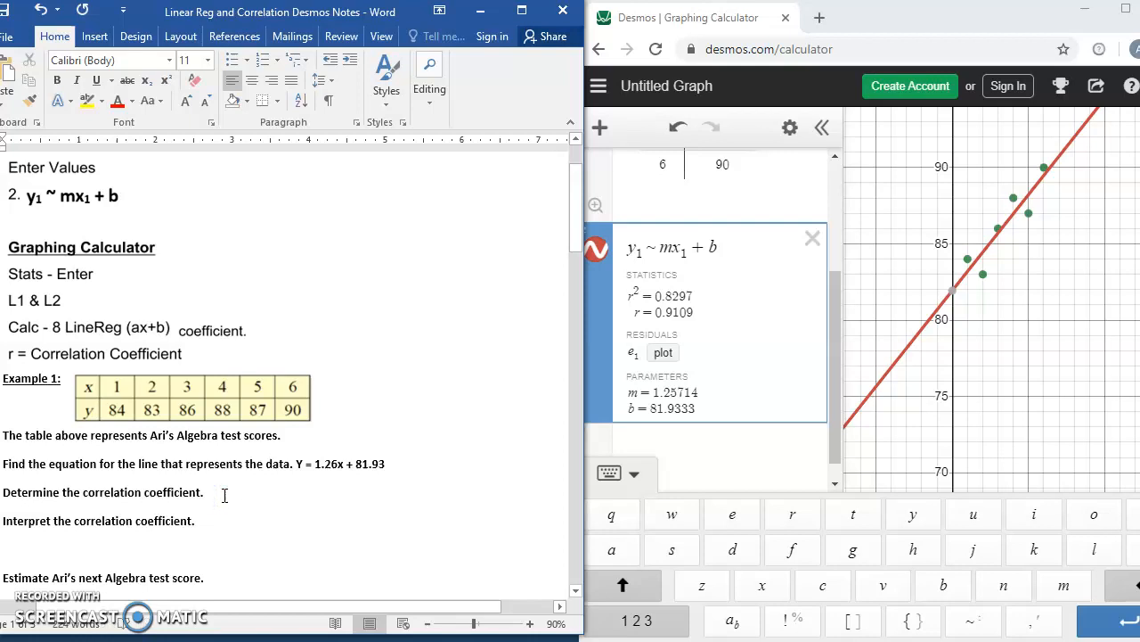
left_click(660, 323)
left_click(293, 514)
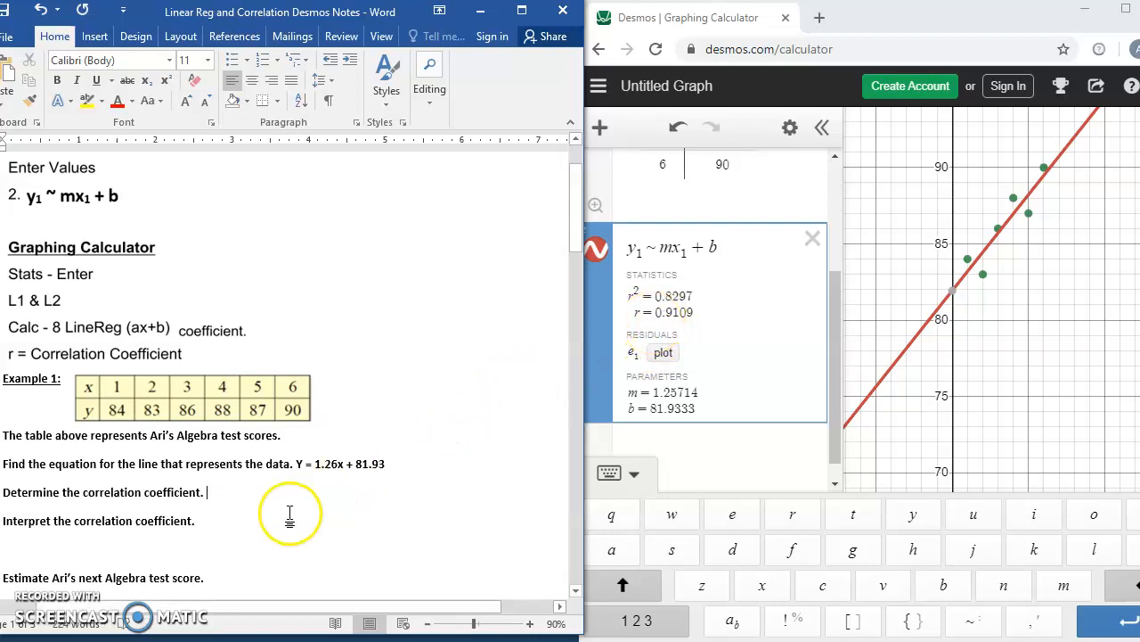
type("R =")
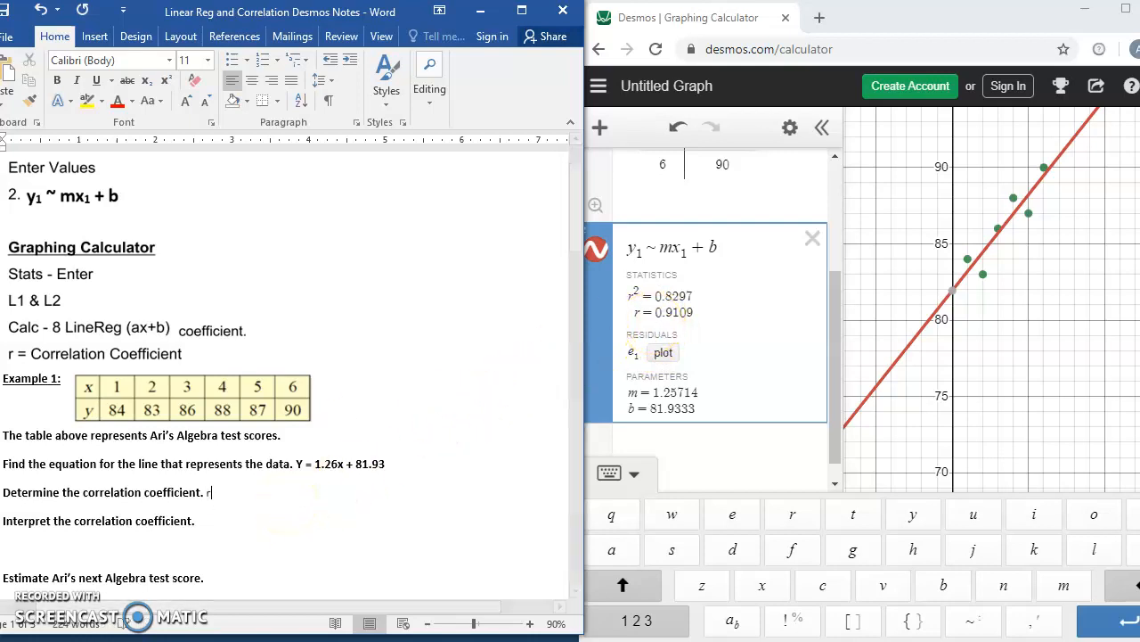
type(" 0.91")
Make the R = 0.91 answer bold and change its capital R to a lowercase r
key("shift+Left")
key("shift+Left")
key("shift+Left")
key("shift+Left")
key("shift+Left")
key("shift+Left")
key("shift+Left")
key("shift+Left")
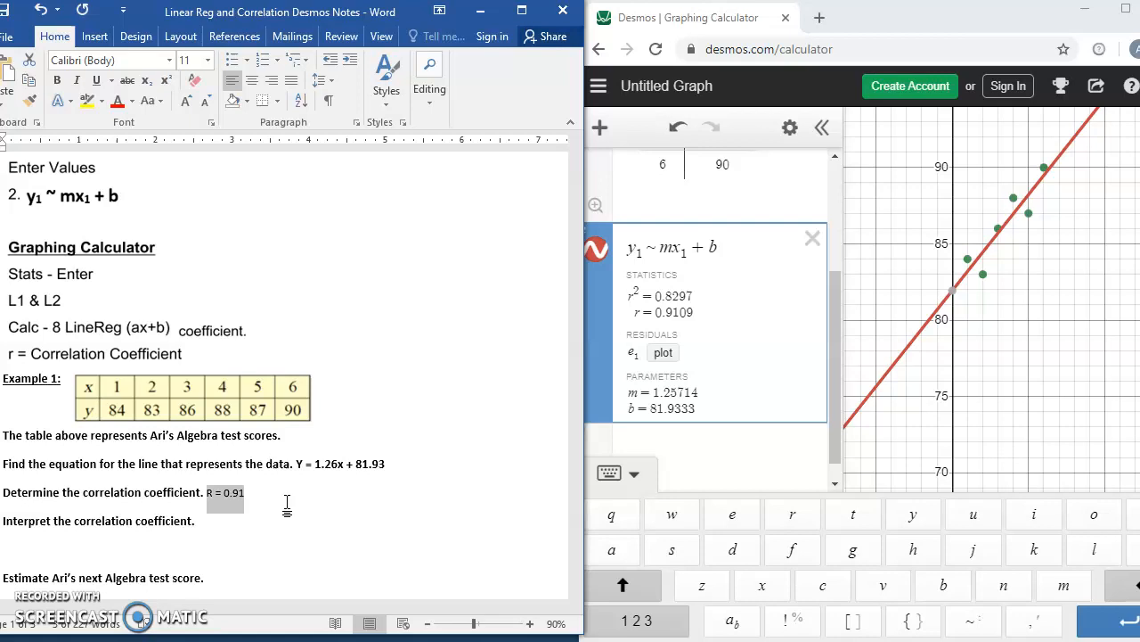
key("ctrl+b")
left_click(210, 492)
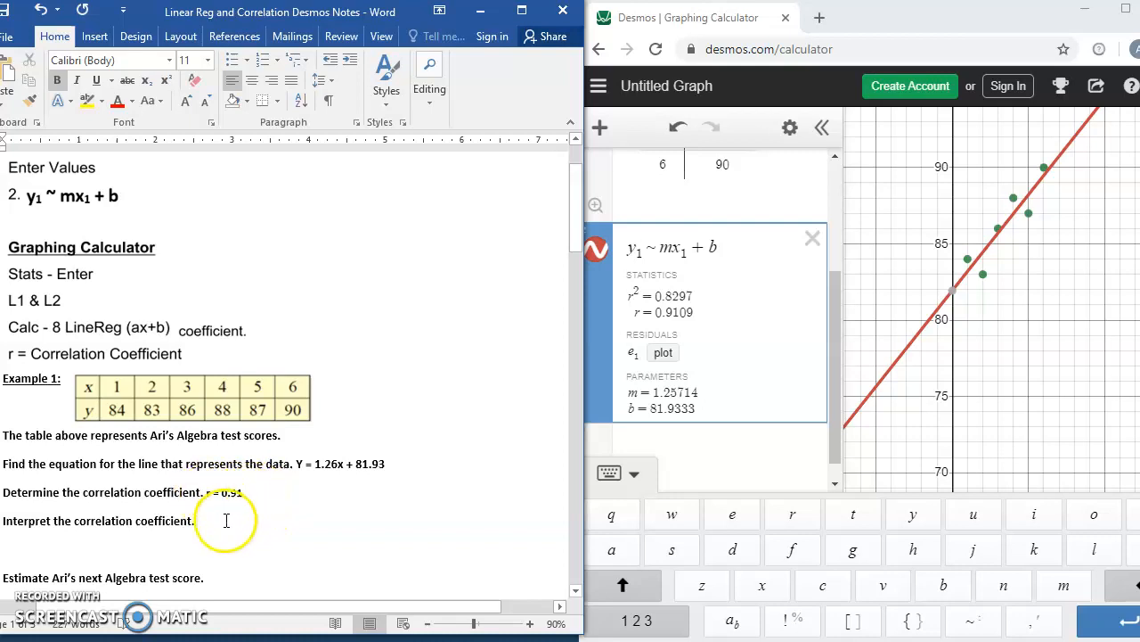
Write "Strong, positive." after the prompt to interpret the correlation coefficient
left_click(226, 520)
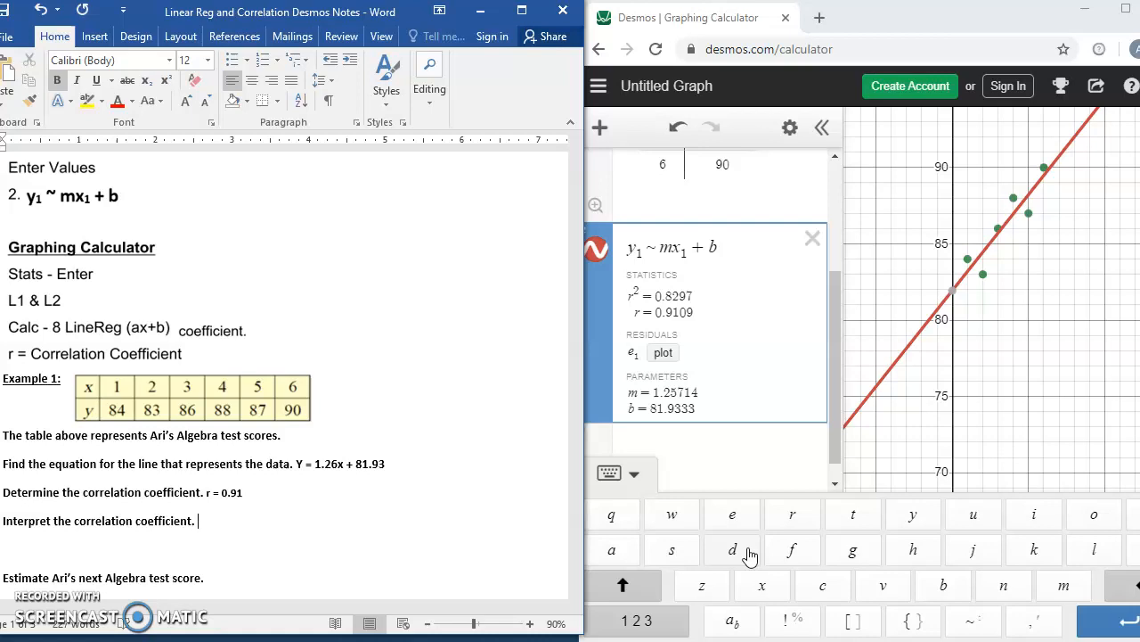
type("Strong, positive.")
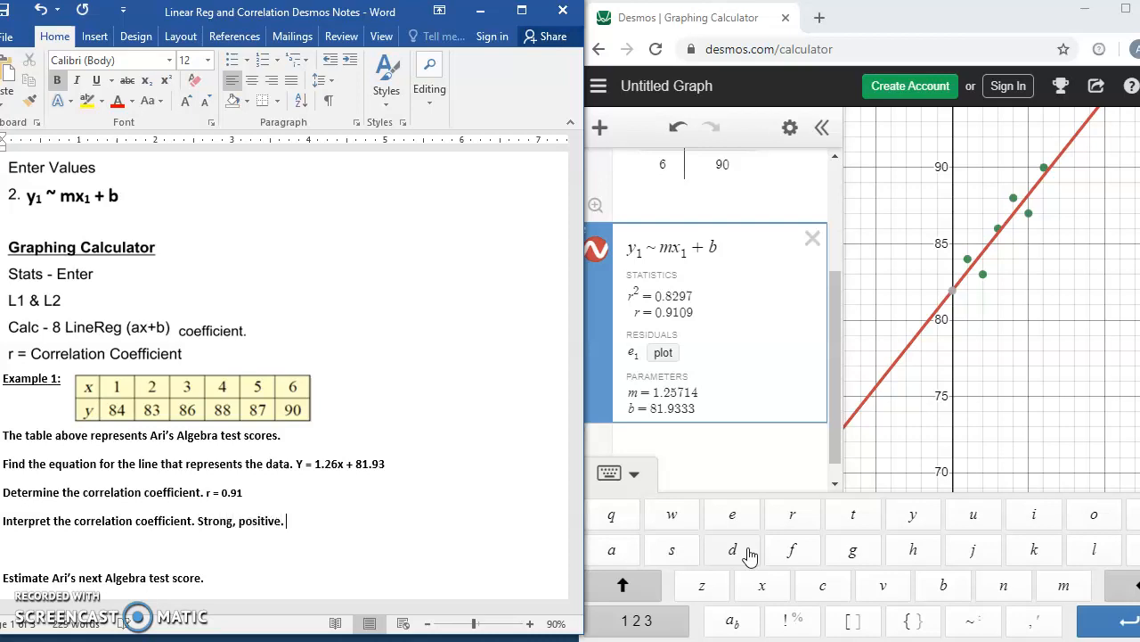
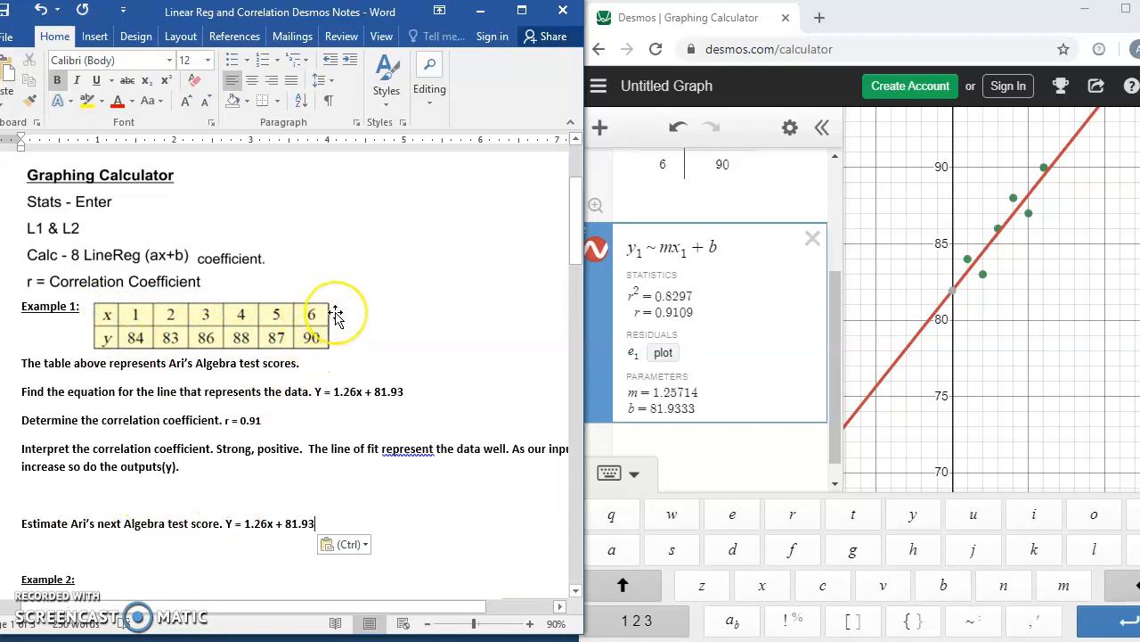
In the equation after the next-test-score question, replace x with (7) and append the result = 90.75
left_click(272, 524)
key("BackSpace")
type("(7)")
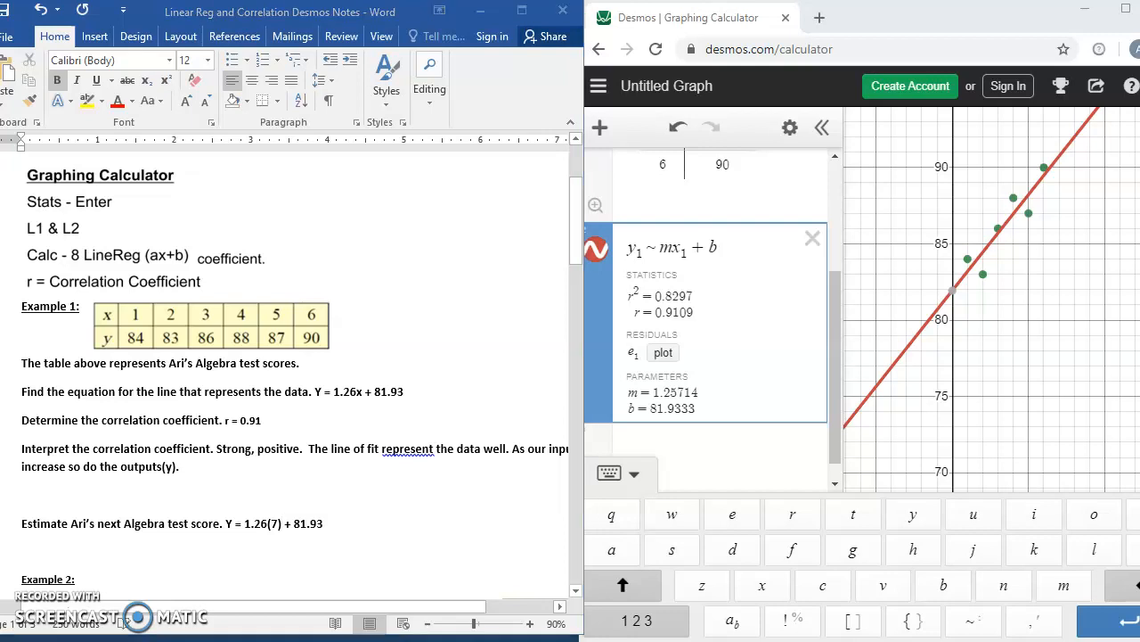
left_click(338, 523)
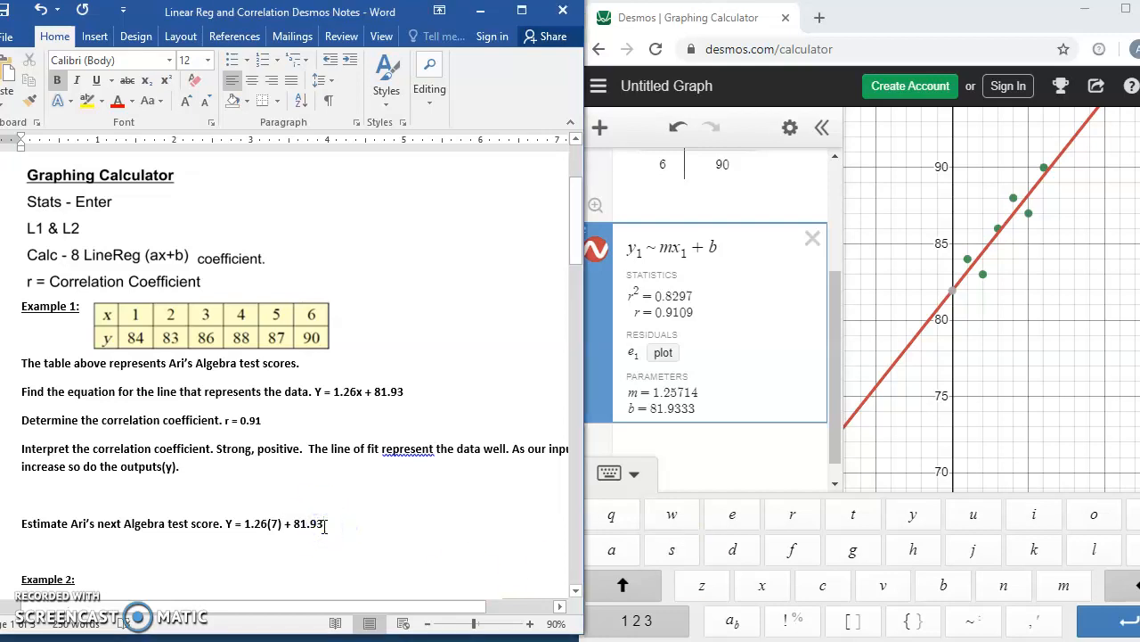
type("= 90.75")
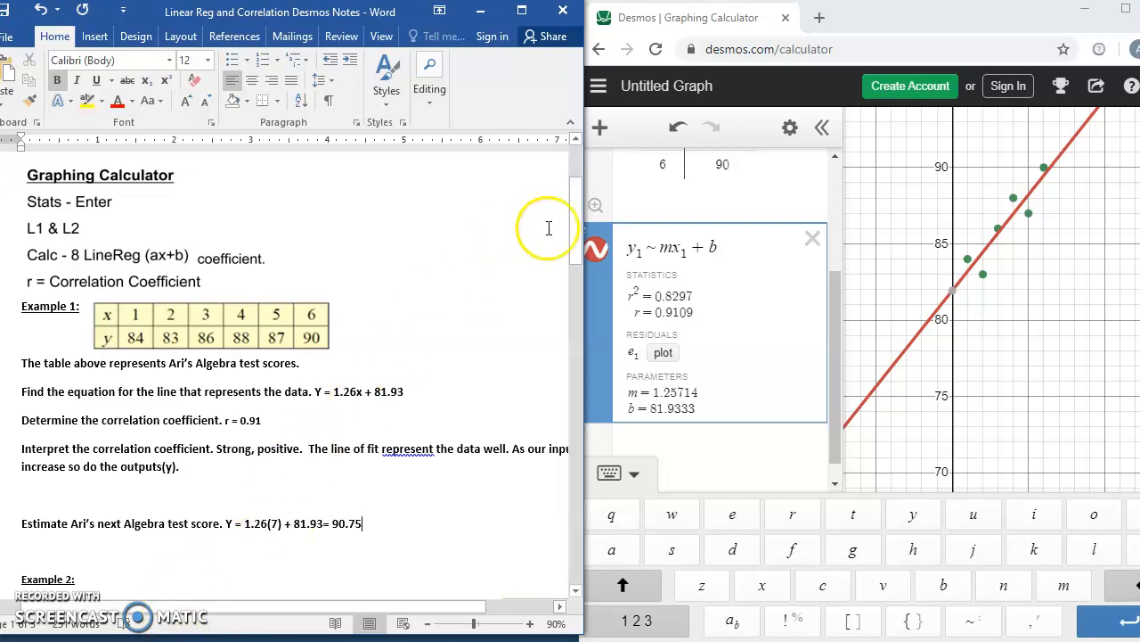
Bring Example 2 into view in the notes, then switch to Desmos and delete Example 1's table and regression
left_click_drag(577, 241, 575, 325)
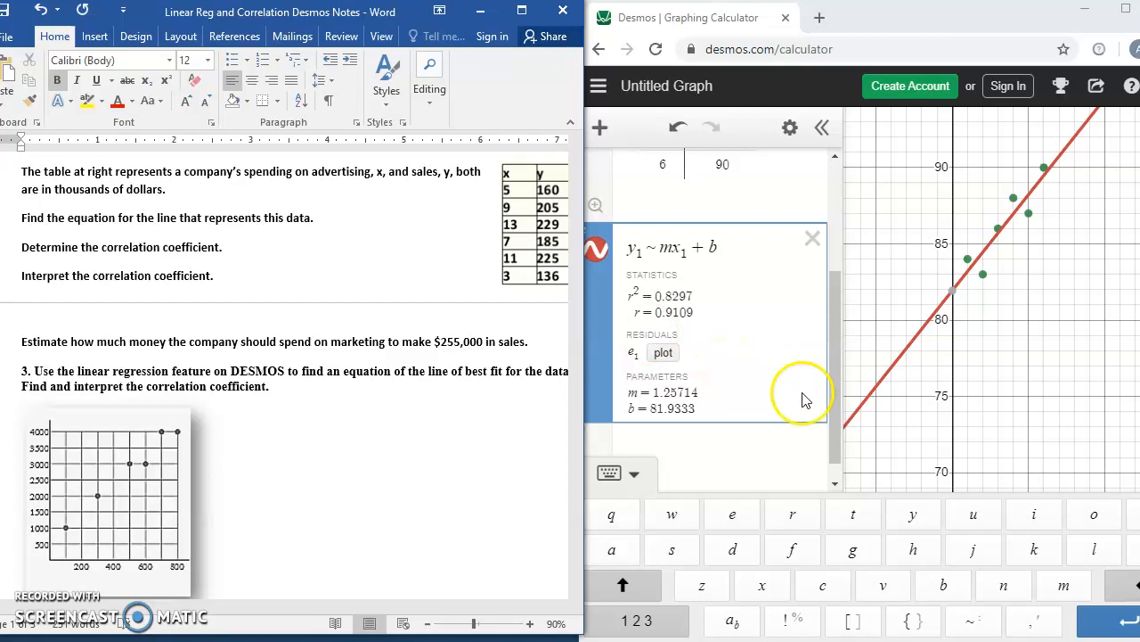
left_click(833, 419)
left_click_drag(833, 419, 833, 313)
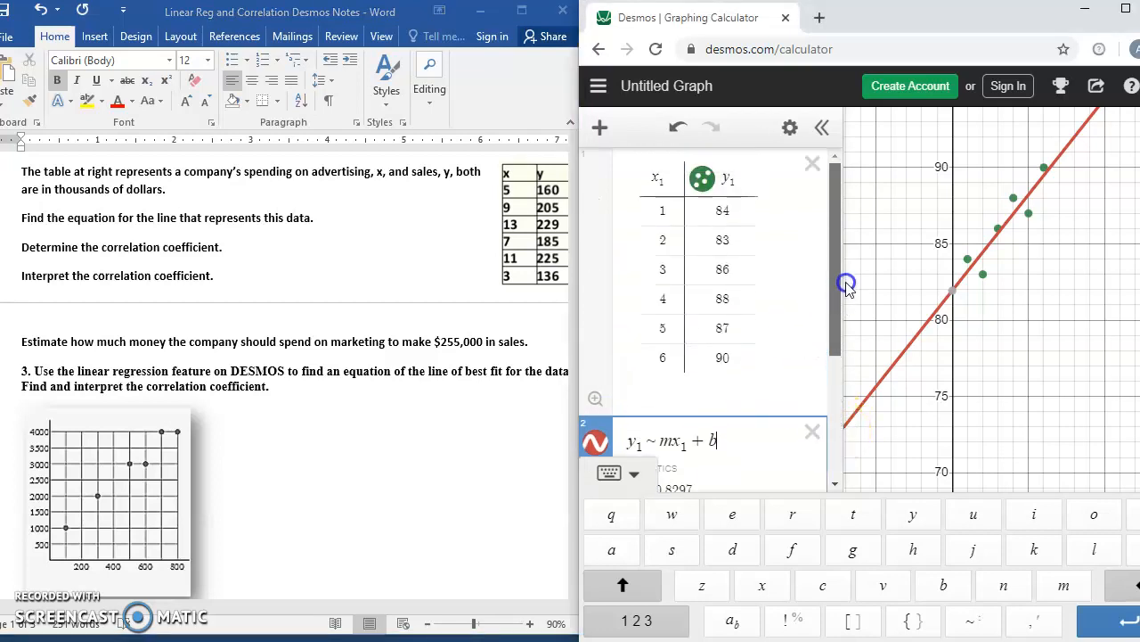
left_click(668, 214)
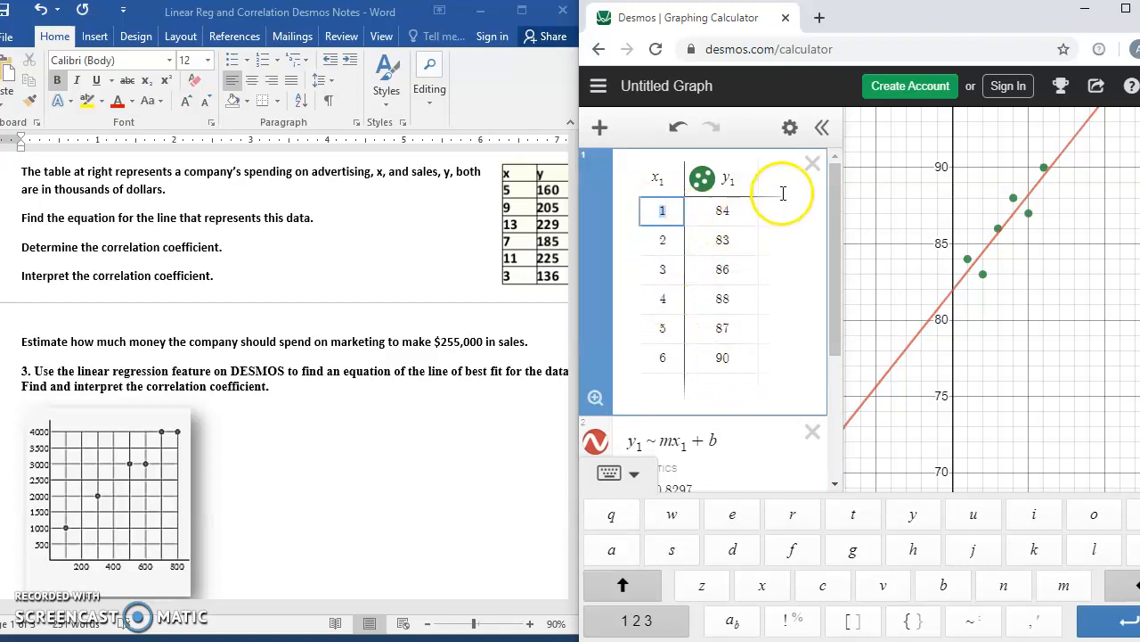
left_click(813, 163)
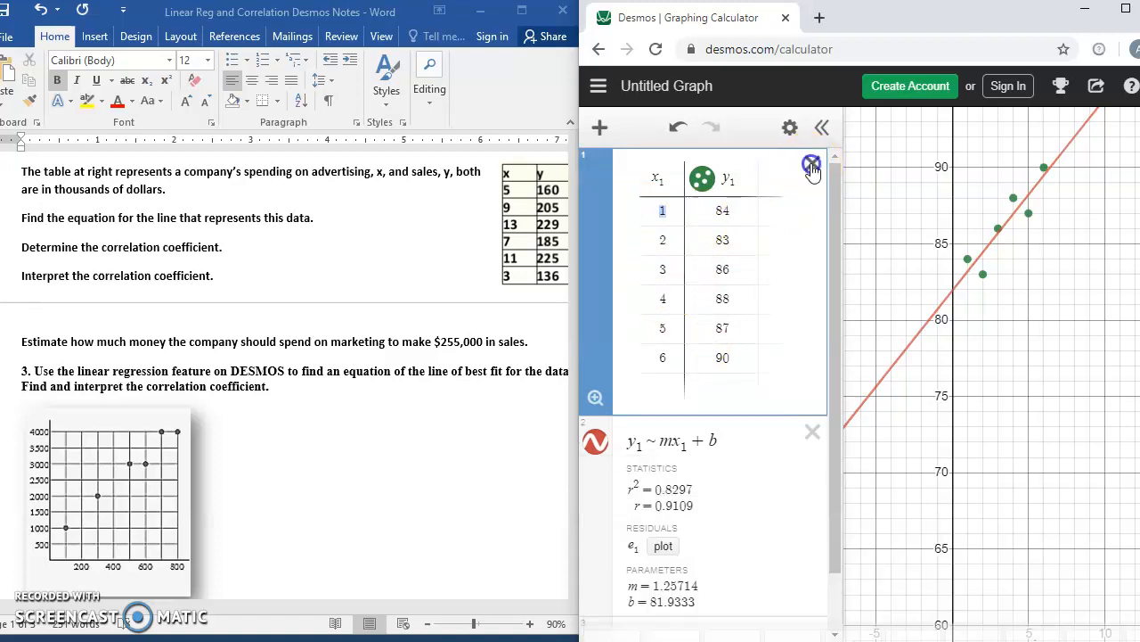
left_click(599, 127)
left_click(827, 165)
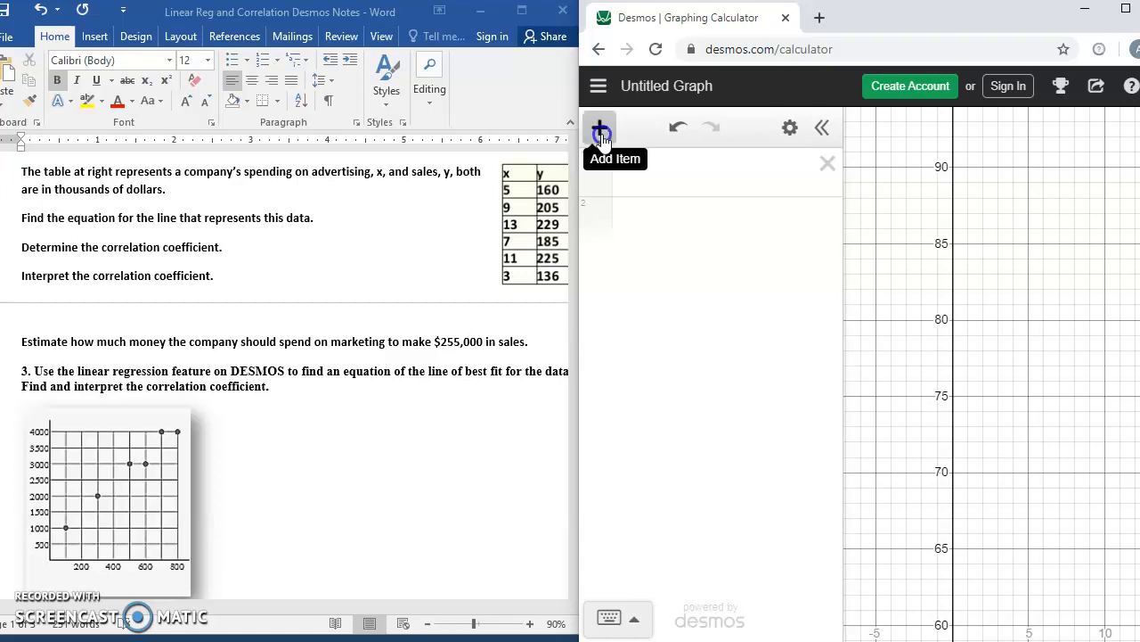
Add a new table and fill its first row with x = 5 and y = 160
left_click(601, 130)
left_click(623, 223)
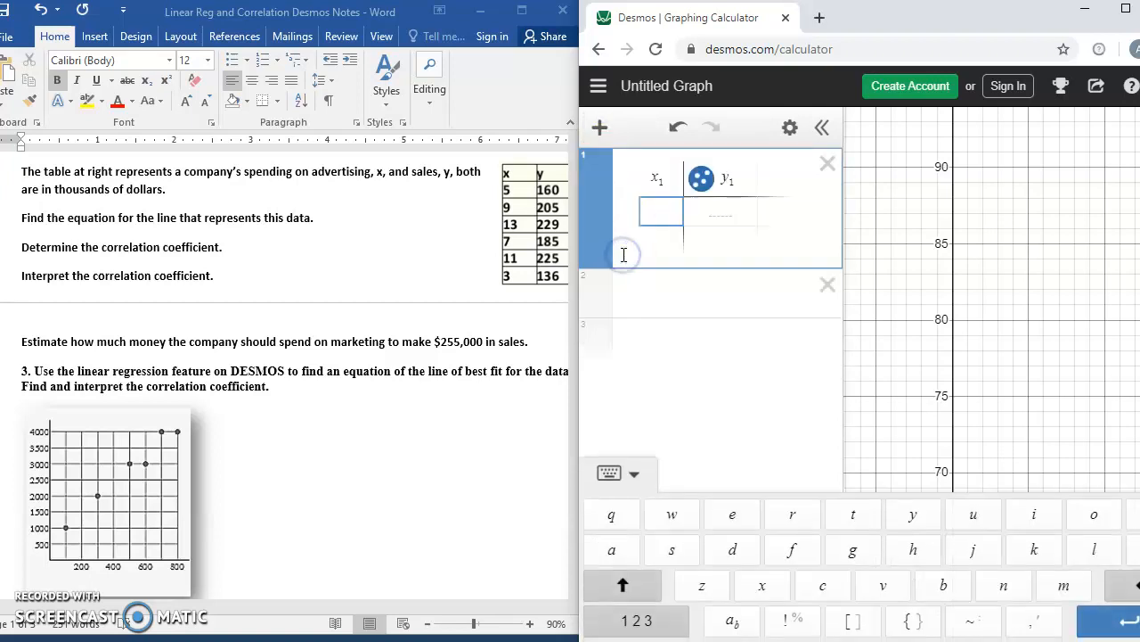
type("5")
key("Tab")
type("160")
key("Return")
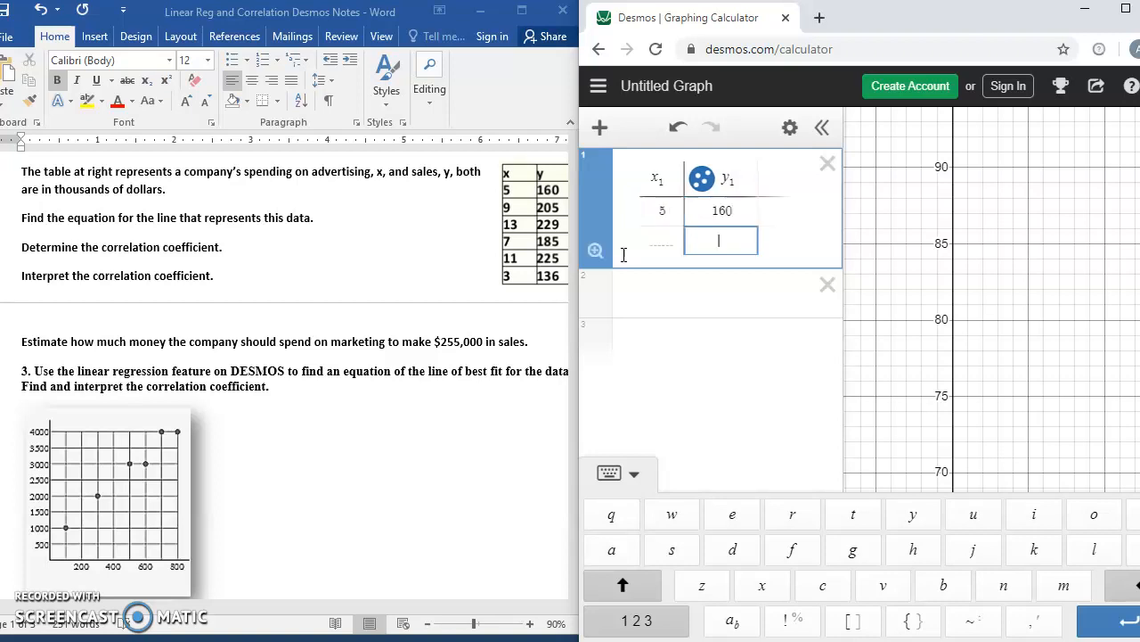
Fill the table's second and third rows with the points (9, 205) and (13, 229)
key("Left")
type("9")
key("Tab")
type("205")
key("Return")
key("Left")
type("13")
key("Tab")
type("229")
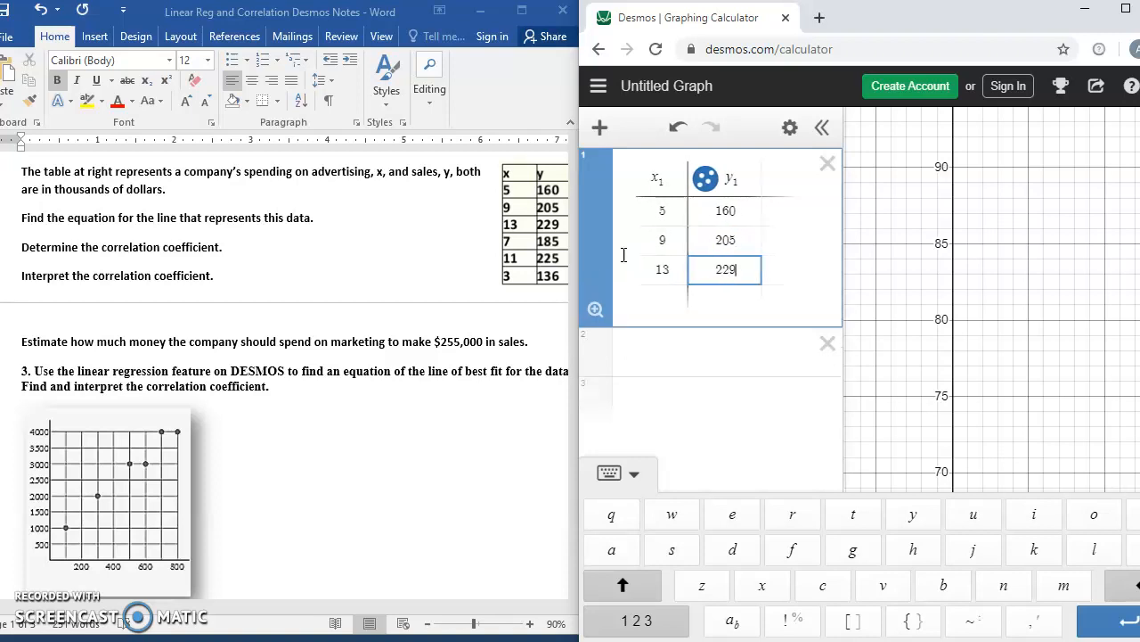
Fill the table's remaining rows with the points (7, 185), (11, 225) and (3, 136)
key("Return")
key("Left")
type("7")
key("Tab")
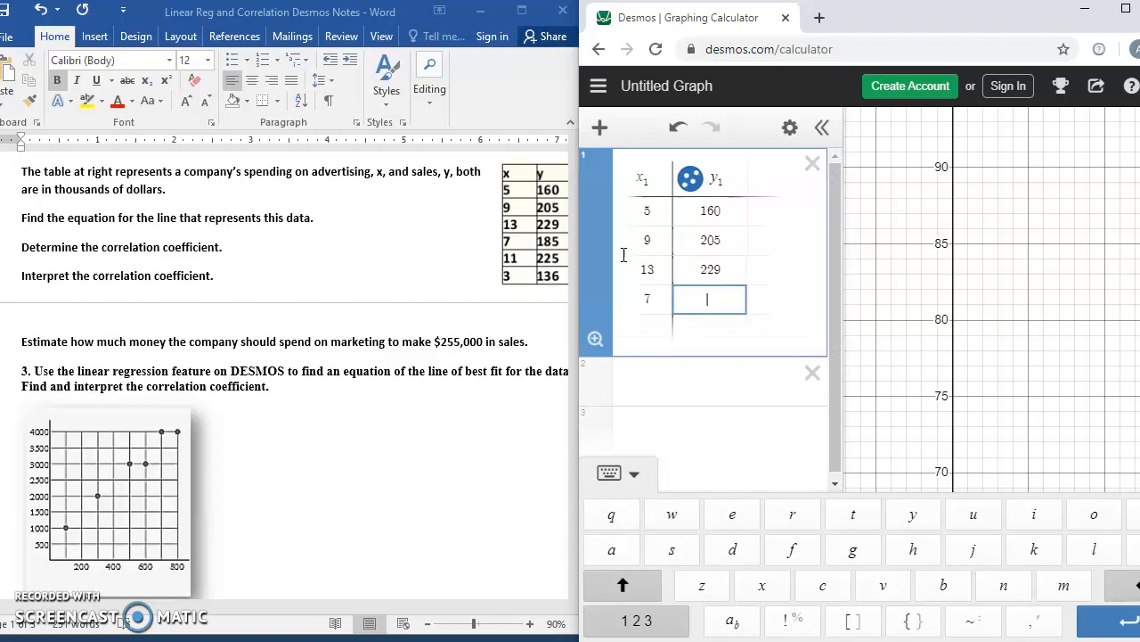
key("Return")
key("Left")
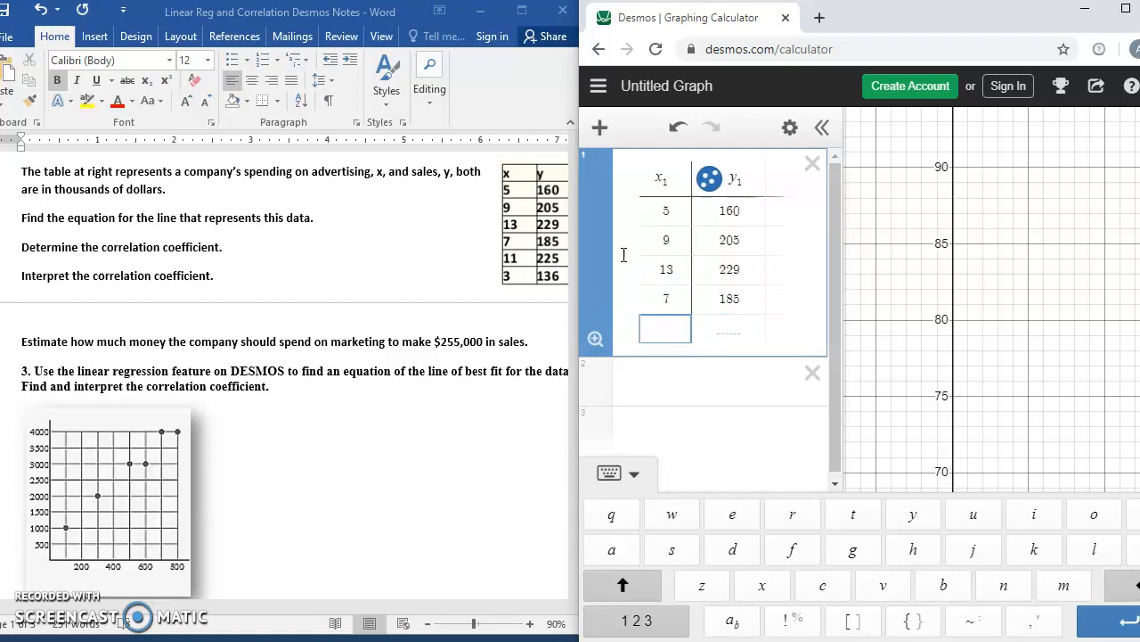
type("11")
key("Tab")
key("Return")
key("Left")
type("3")
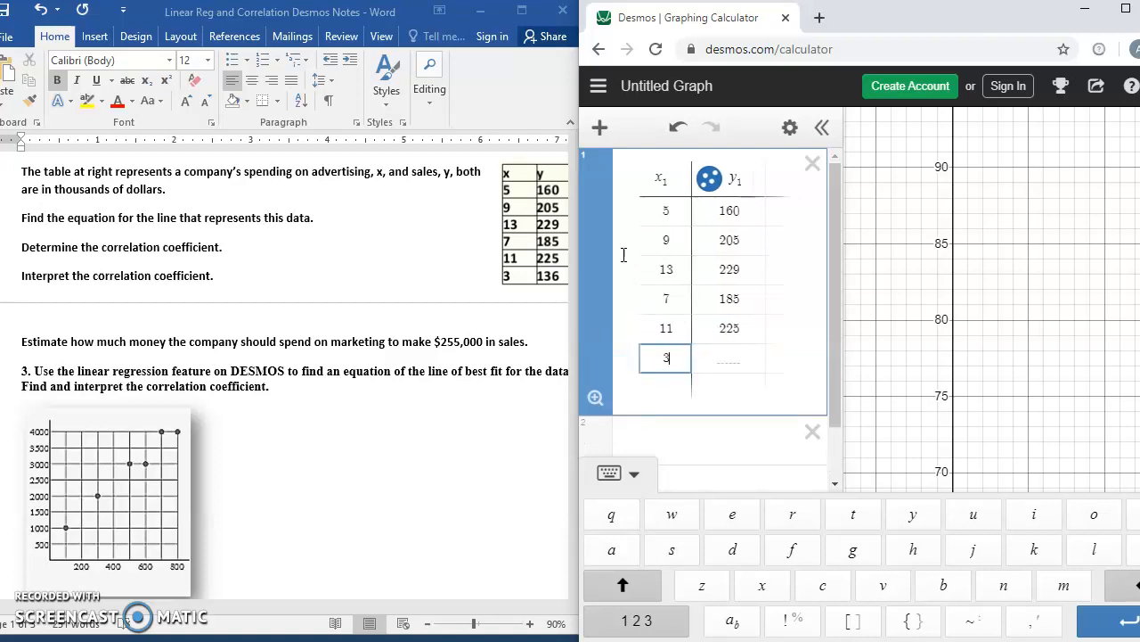
key("Tab")
type("136")
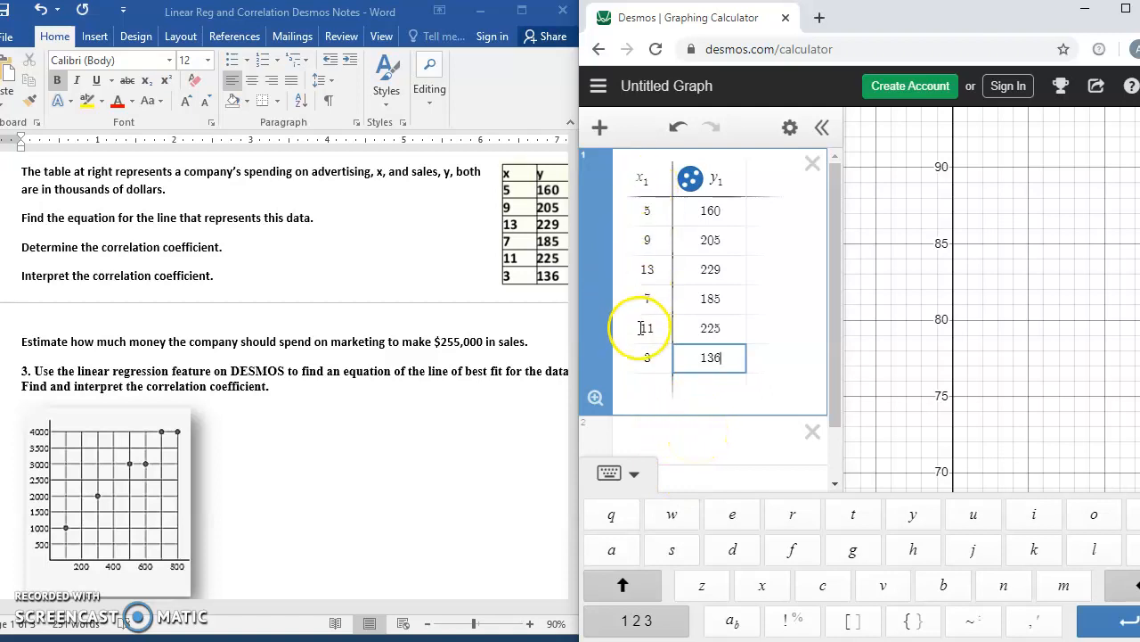
Consult the regression form in the notes and begin it below the advertising table as y₁ ~, with 1 as a subscript
left_click(703, 442)
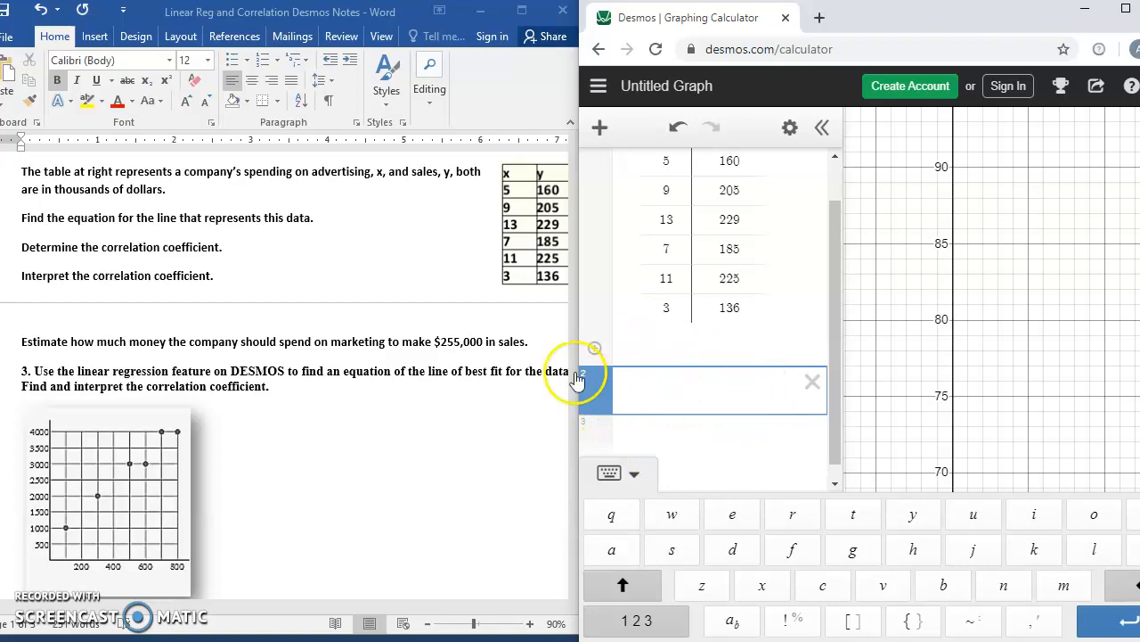
left_click(578, 407)
left_click_drag(576, 411, 594, 205)
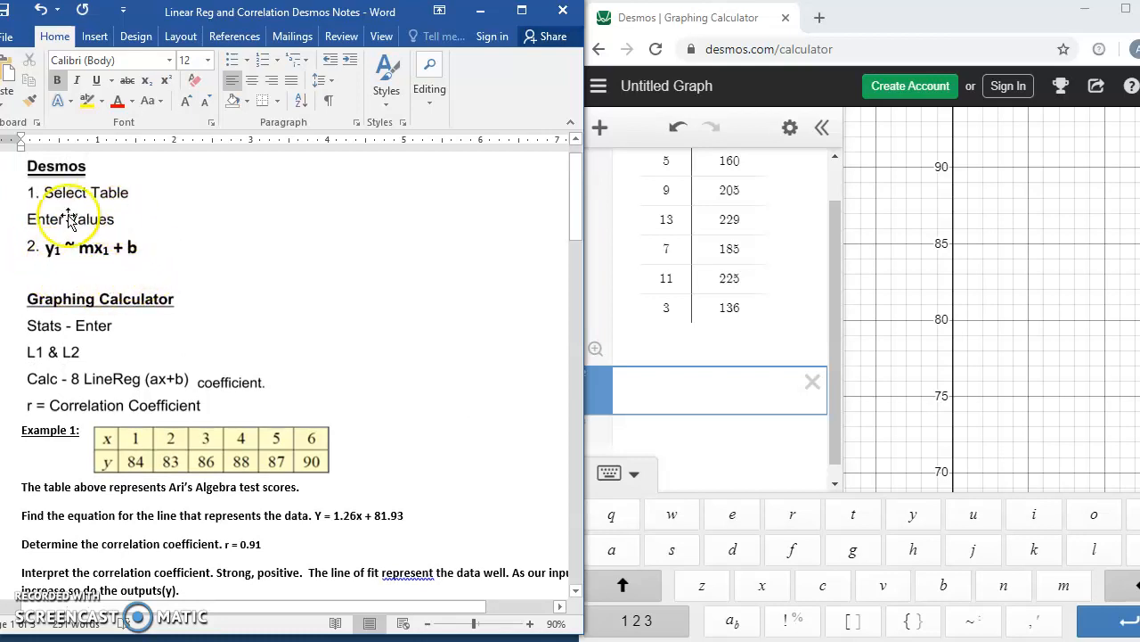
left_click(656, 392)
type("y")
left_click(732, 622)
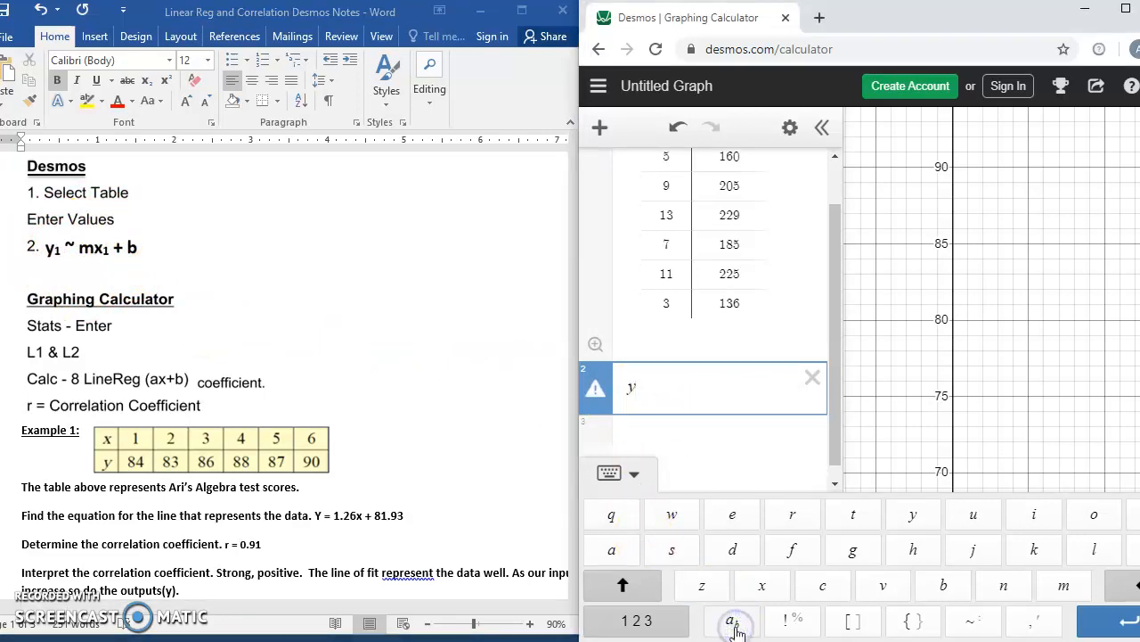
type("1")
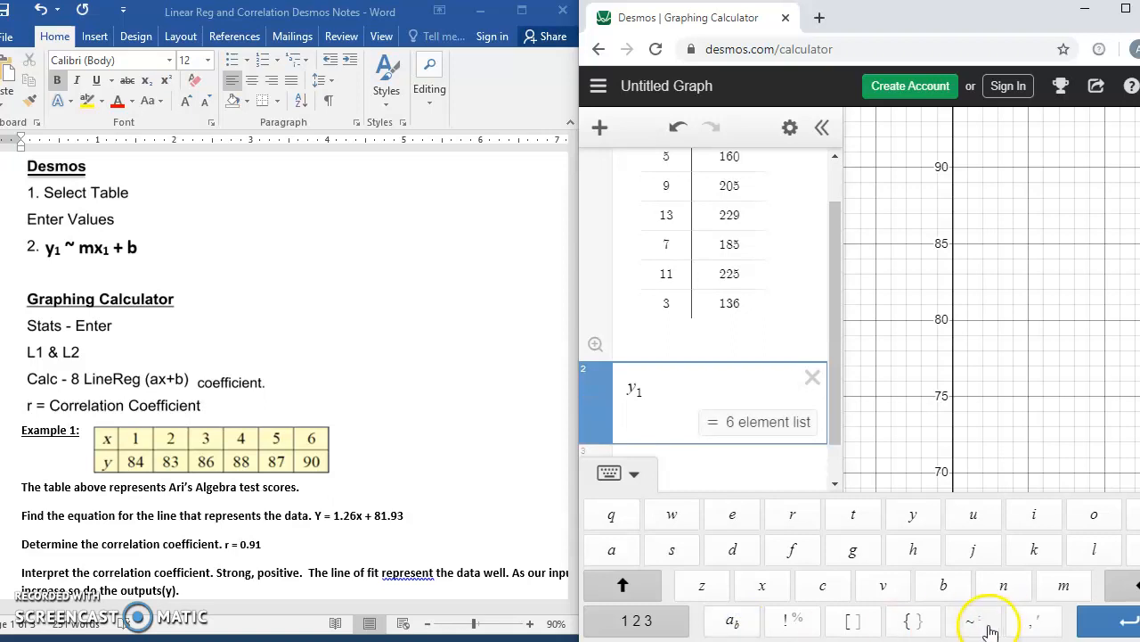
left_click(990, 629)
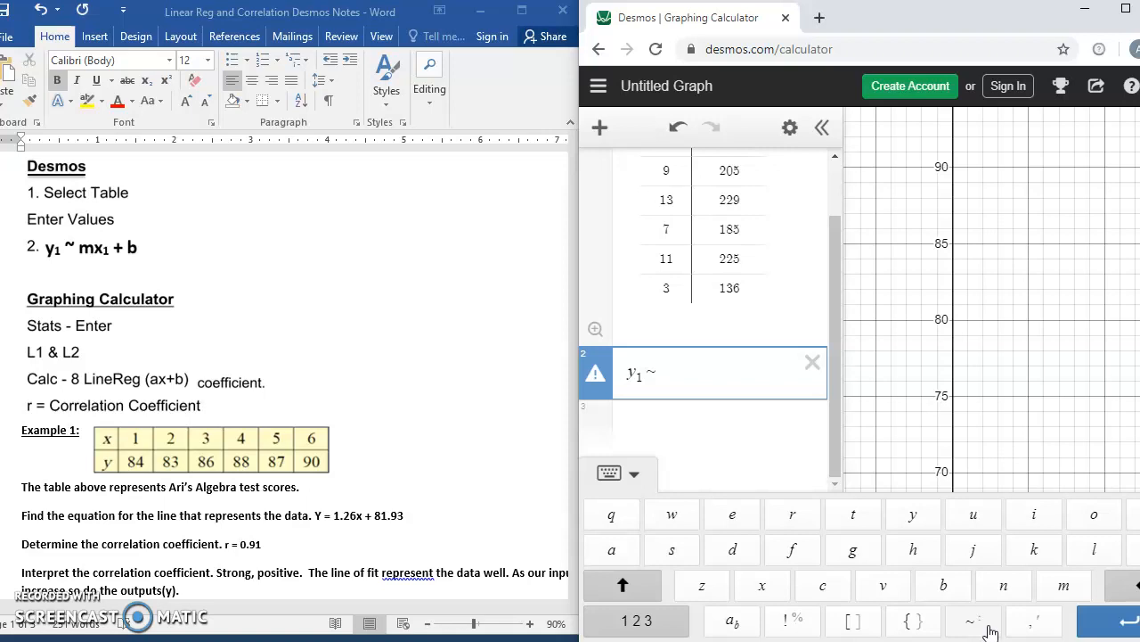
Complete the advertising regression's right-hand side with mx₁ + b and bring its full statistics and parameters into view
type("mx")
left_click(742, 624)
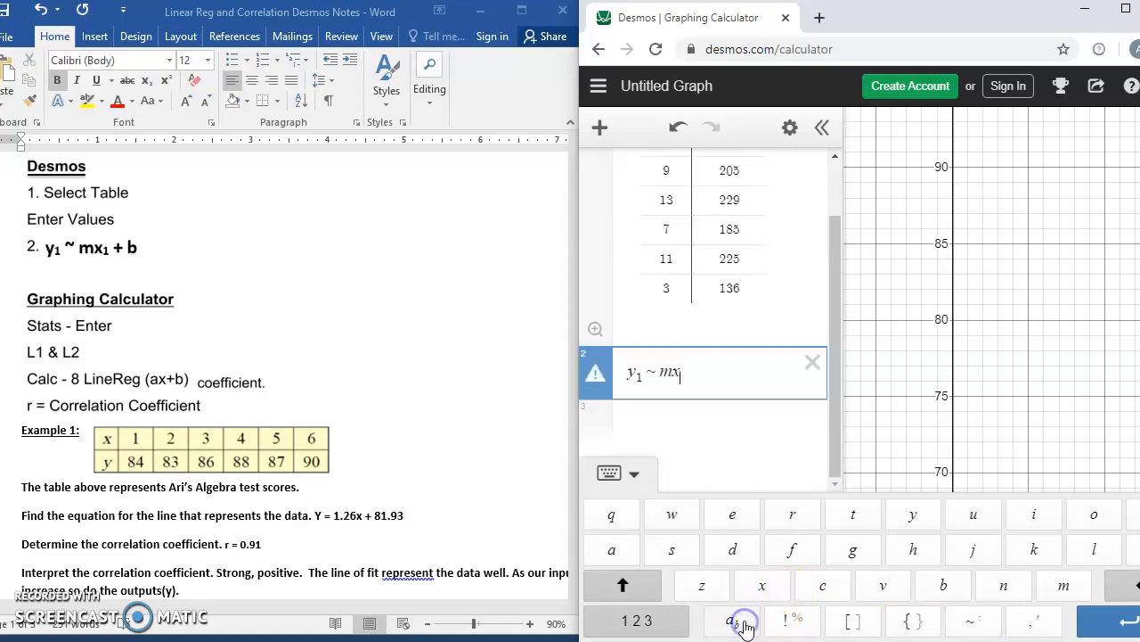
type("1 ")
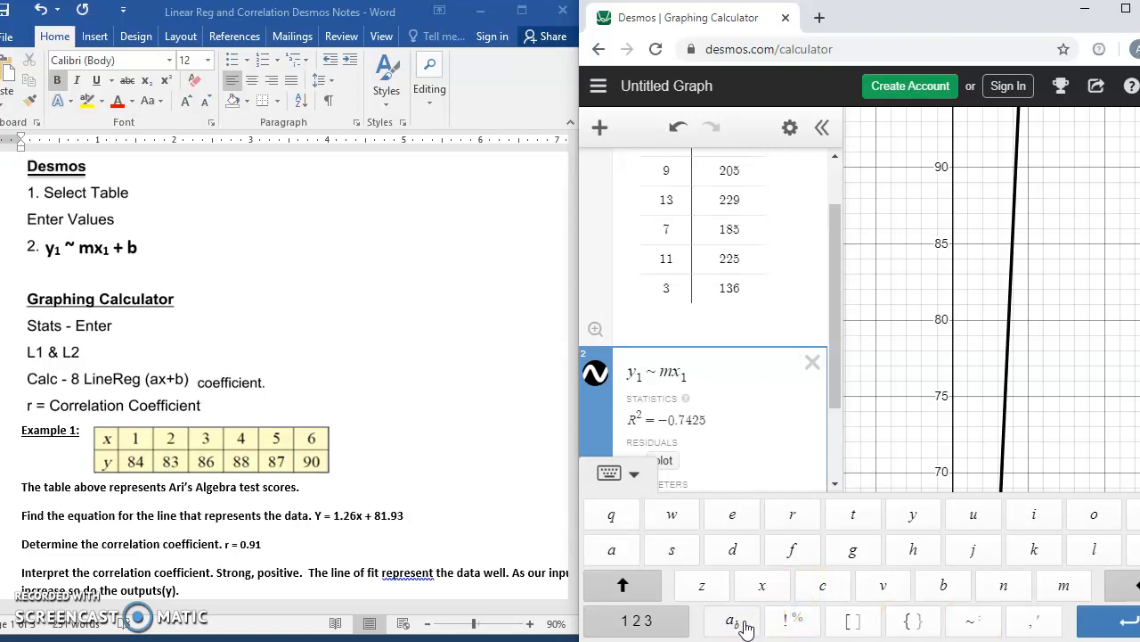
type("+ b")
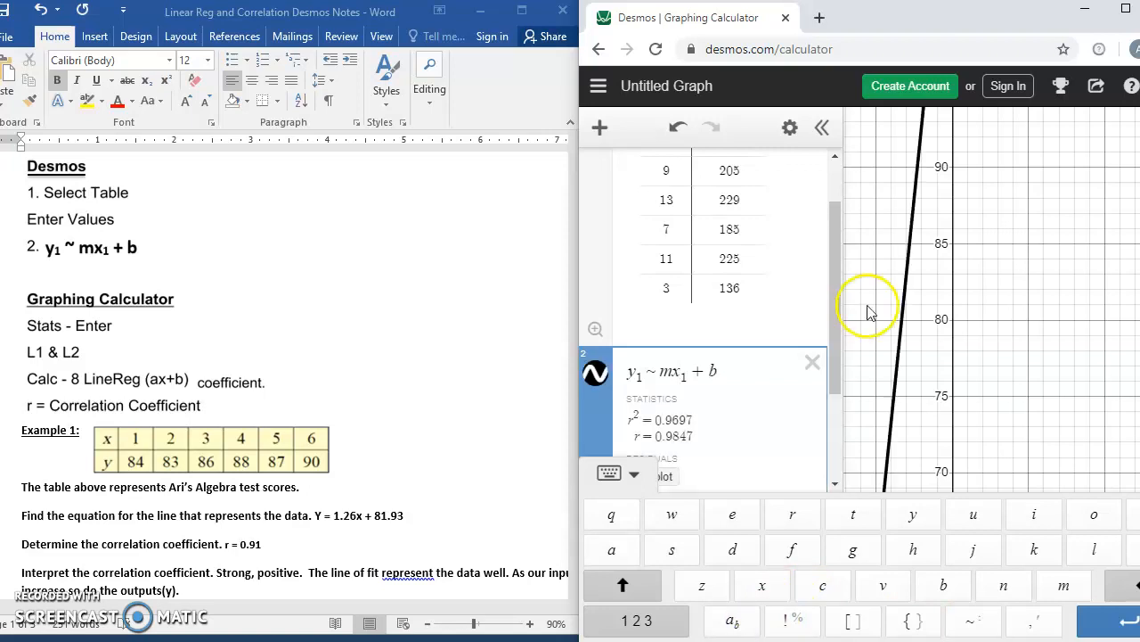
left_click_drag(838, 353, 836, 458)
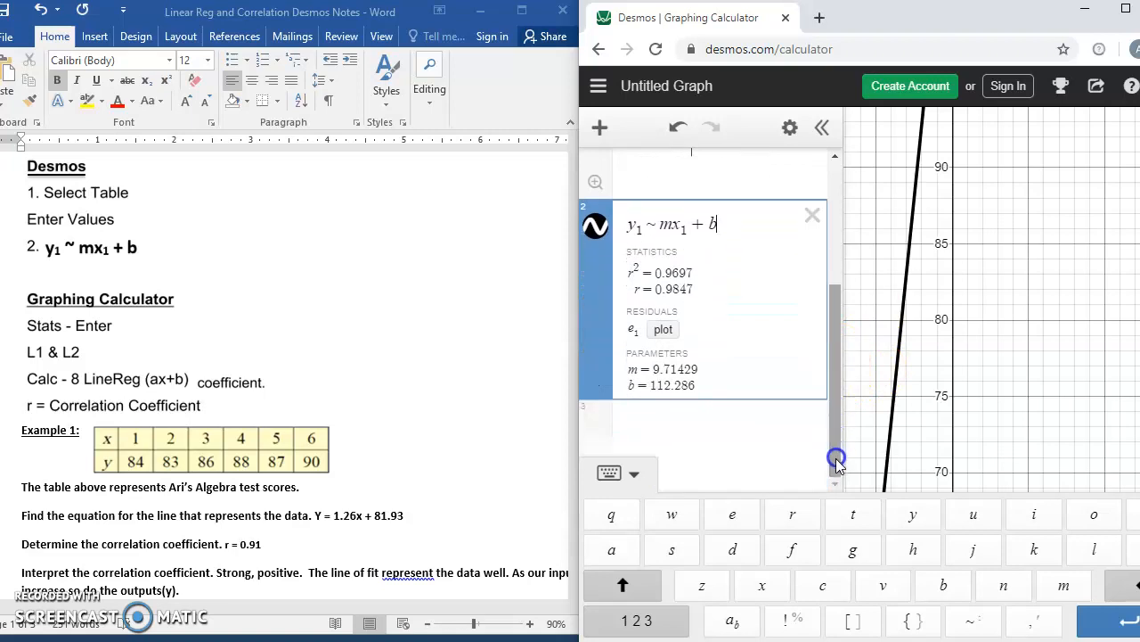
In the Word notes, enter Example 2's line as Y = 9.71x +112.29 and its correlation coefficient as r = 0.9847
left_click(390, 486)
left_click_drag(575, 178, 580, 291)
left_click(334, 289)
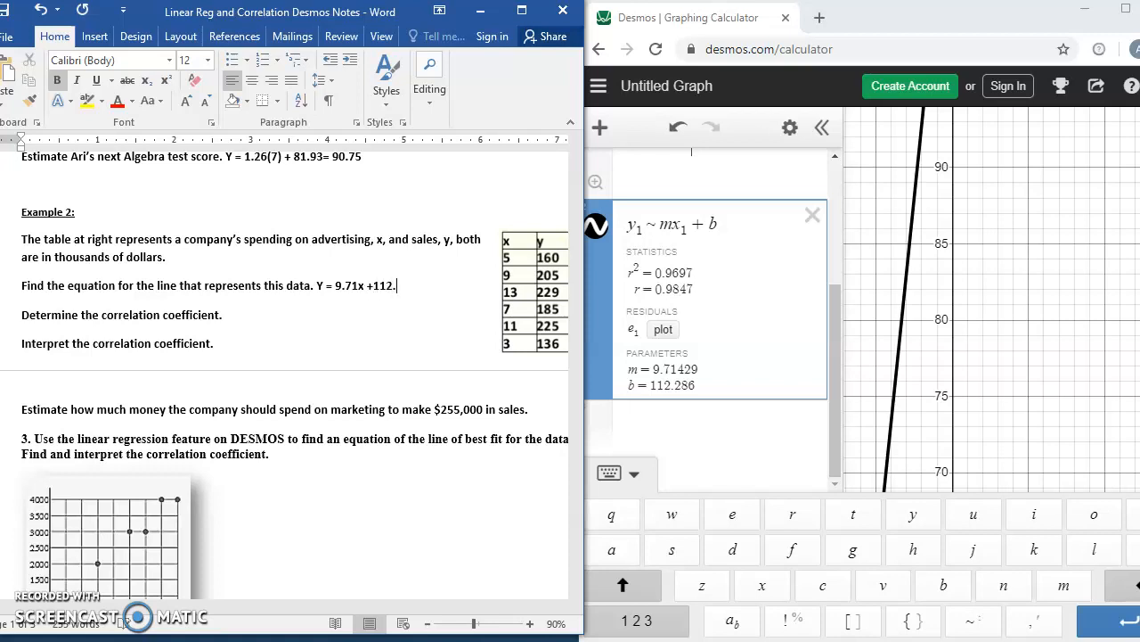
left_click(262, 318)
type("r = 0.9847")
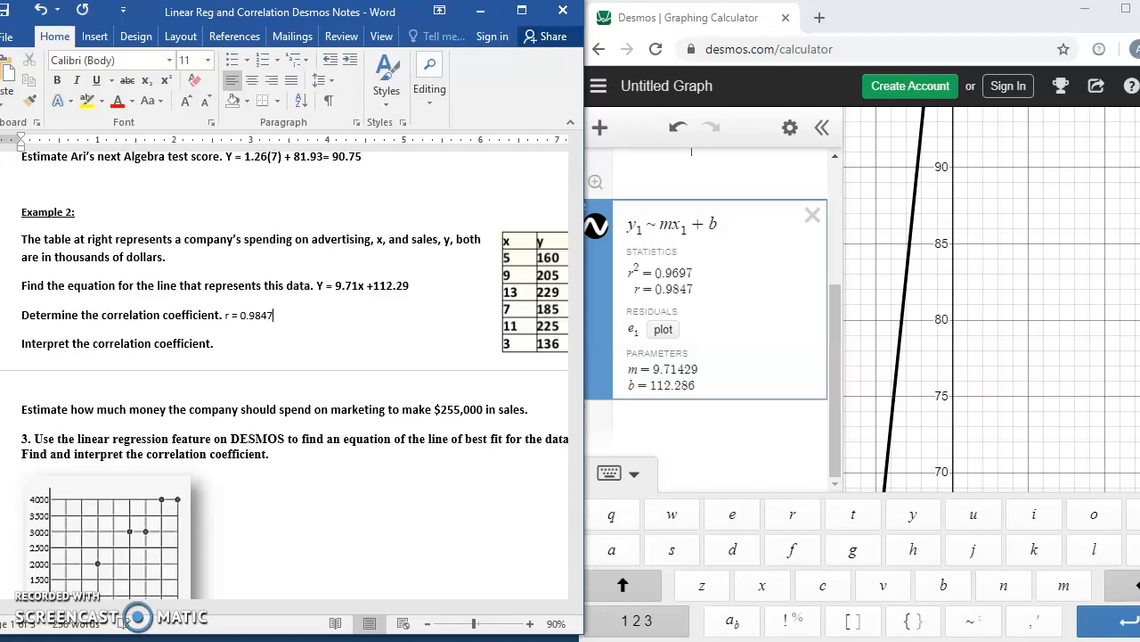
Zoom and pan the Desmos graph to view the advertising data points along the fitted line
scroll(990, 329, "down", 3)
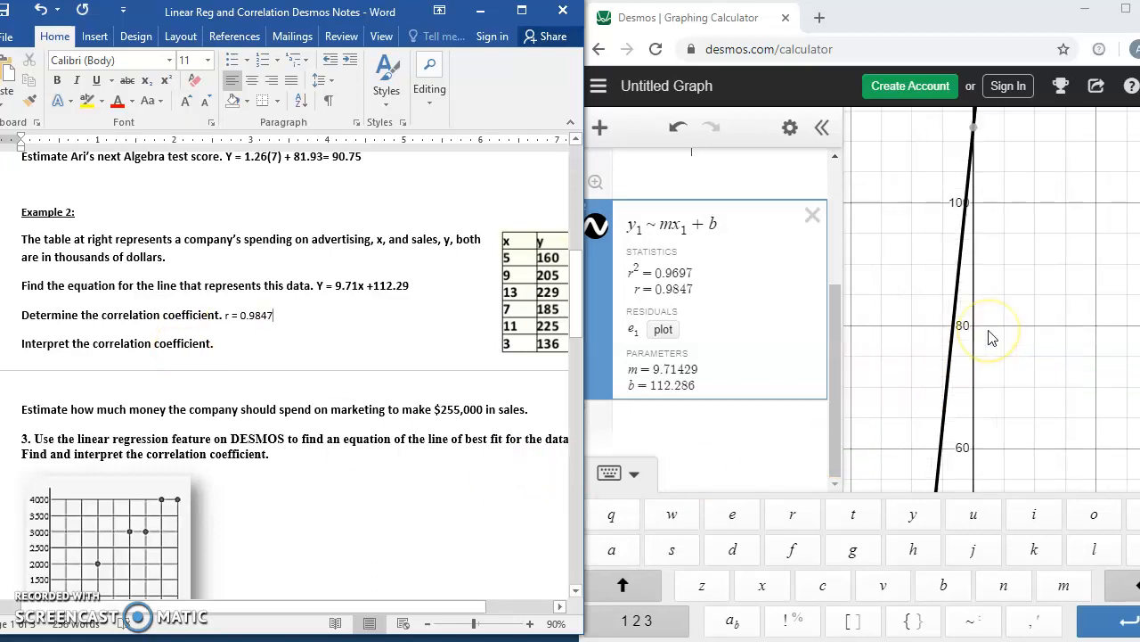
left_click(1066, 303)
scroll(1067, 305, "down", 4)
scroll(1051, 334, "up", 2)
left_click_drag(1052, 332, 1036, 436)
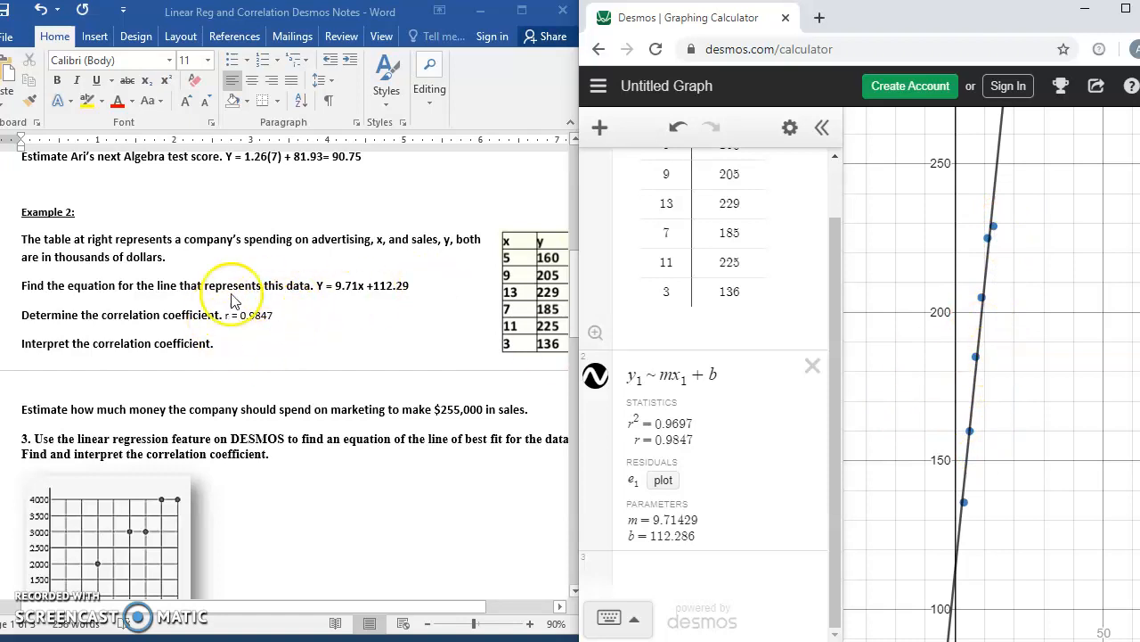
Correct "represent" to "represents" in Example 1's interpretation of the correlation coefficient in the Word notes
left_click(201, 350)
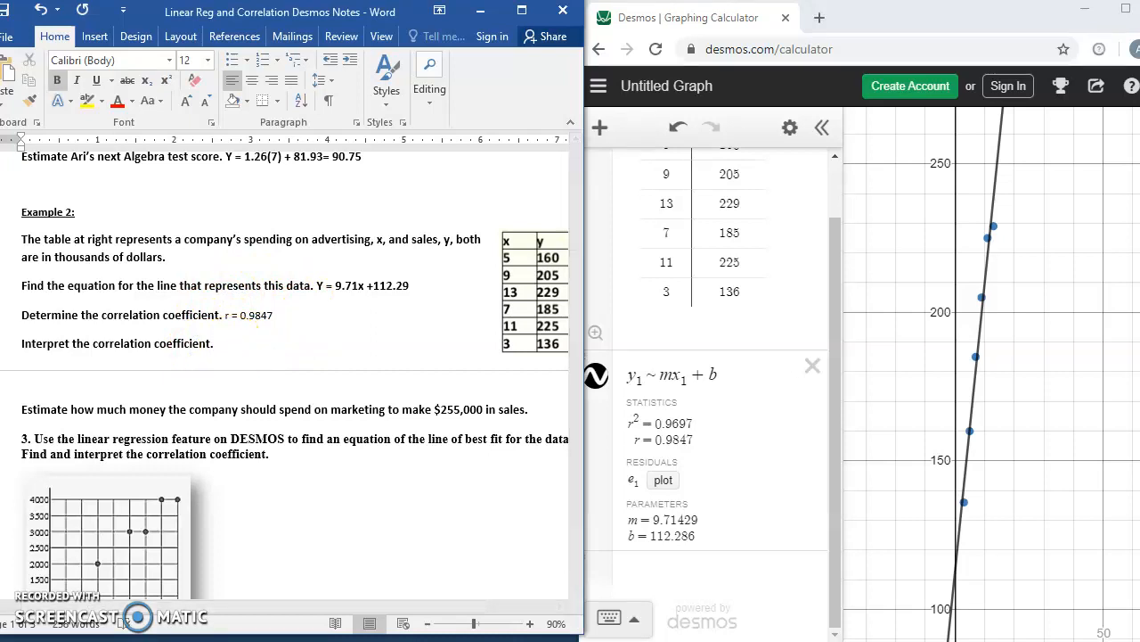
left_click_drag(580, 313, 575, 288)
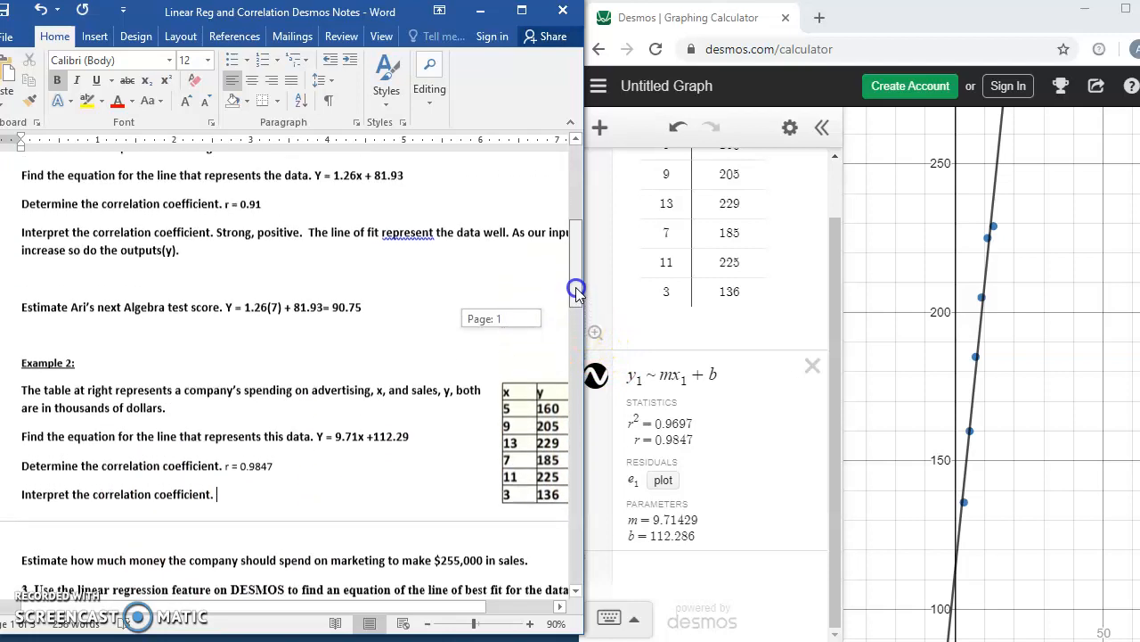
left_click(434, 236)
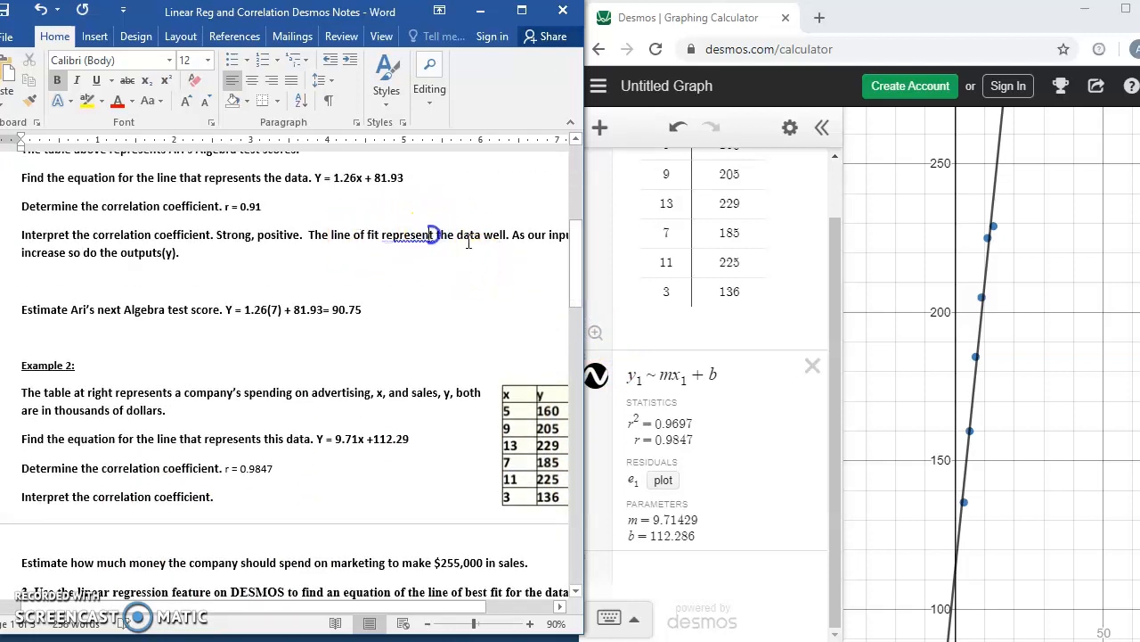
type("s")
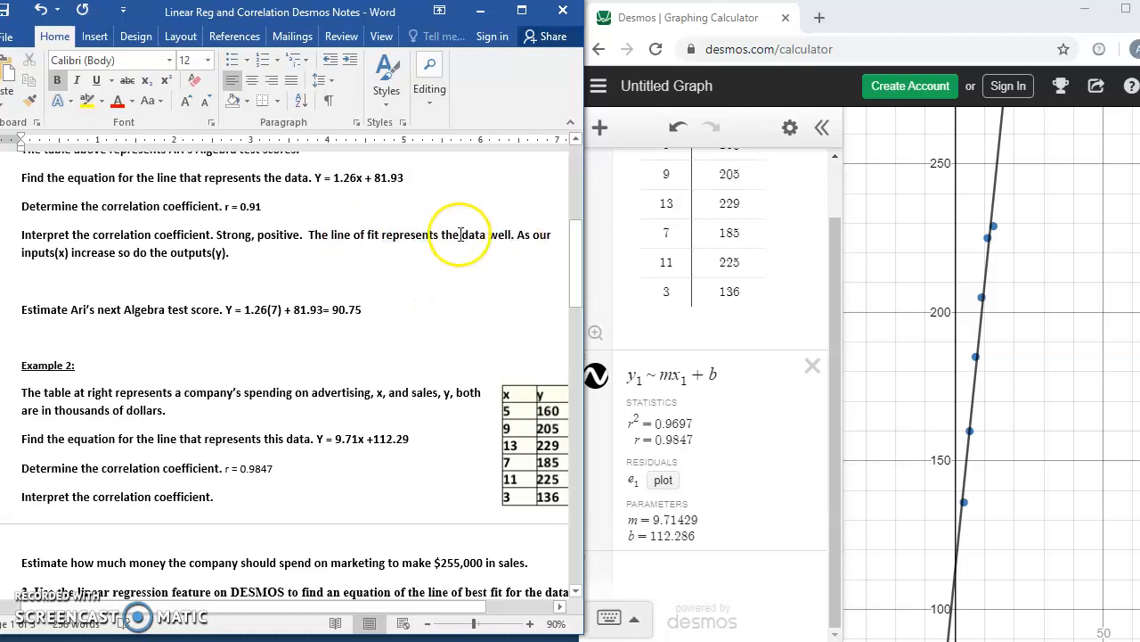
Rewrite Example 2's equation in whole dollars as Y = 9,714.29x+112,286, following the thousands-of-dollars wording
left_click_drag(580, 280, 579, 319)
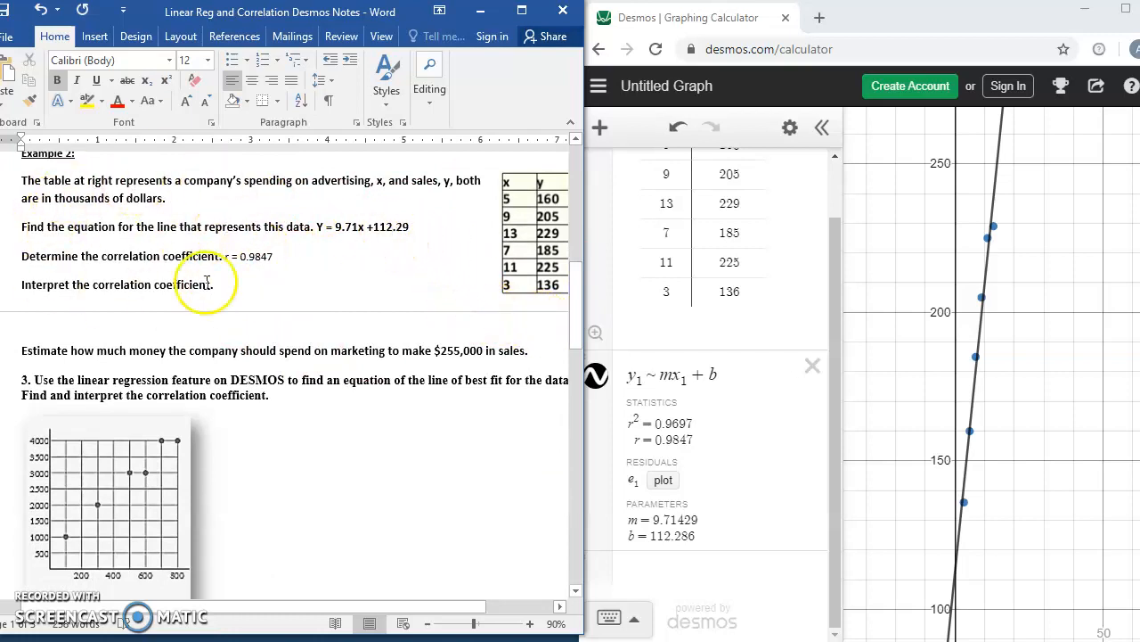
left_click_drag(168, 197, 59, 206)
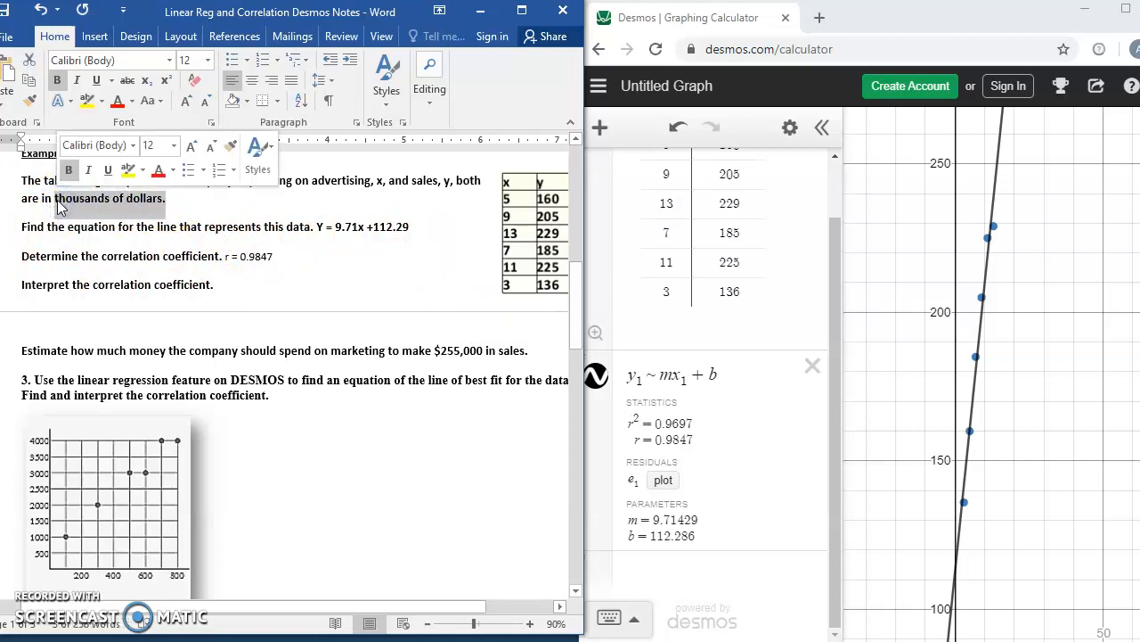
left_click(360, 230)
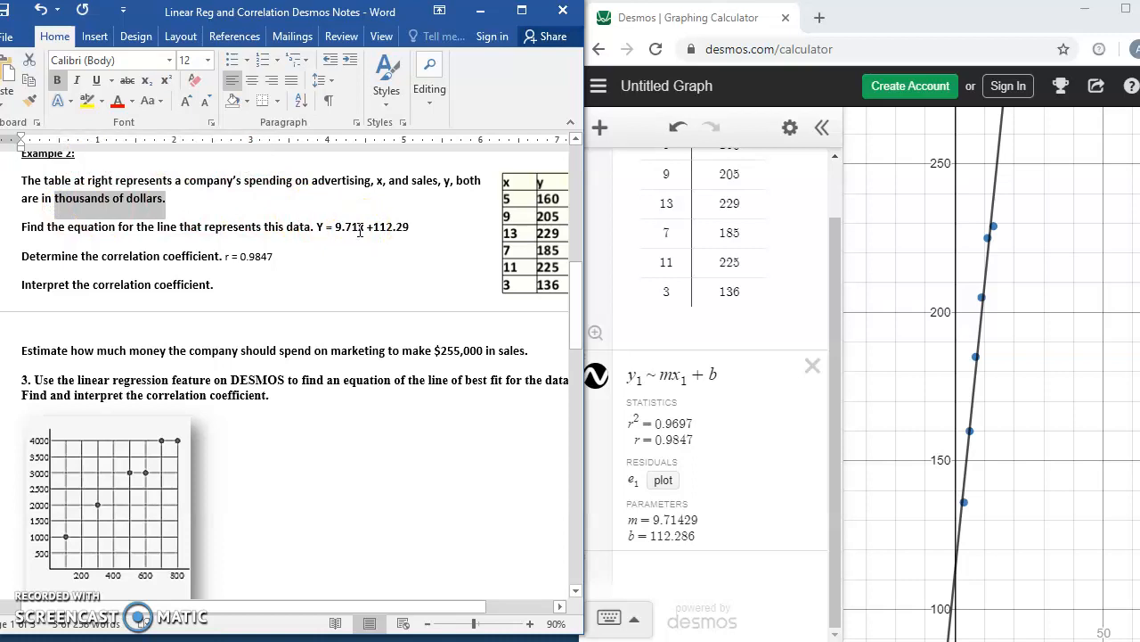
left_click_drag(359, 229, 337, 229)
key("BackSpace")
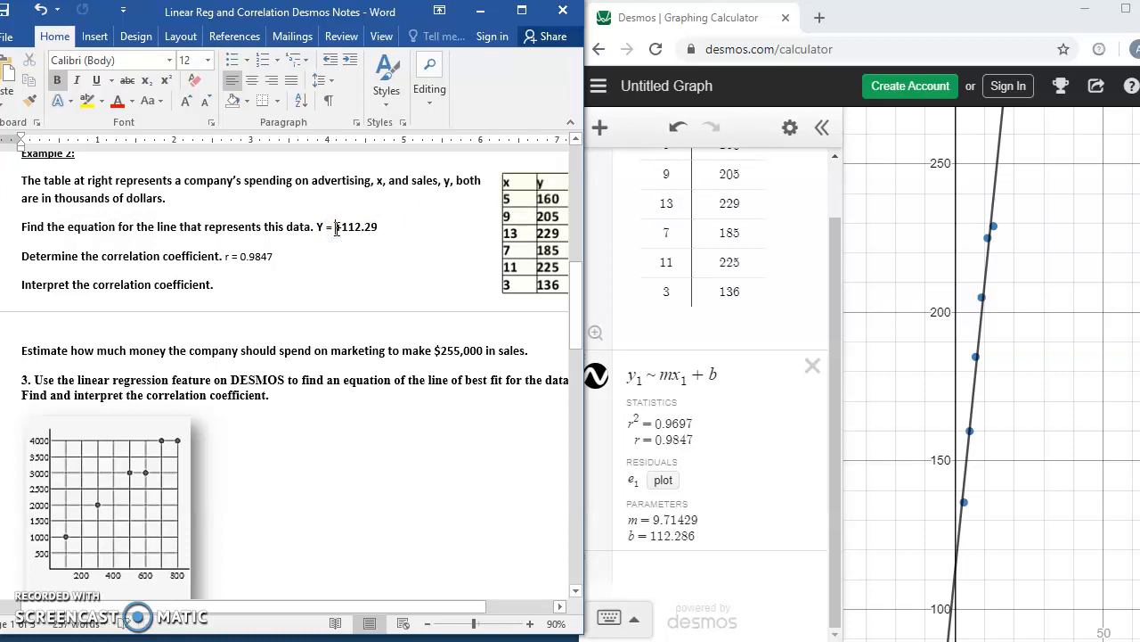
key("BackSpace")
key("BackSpace")
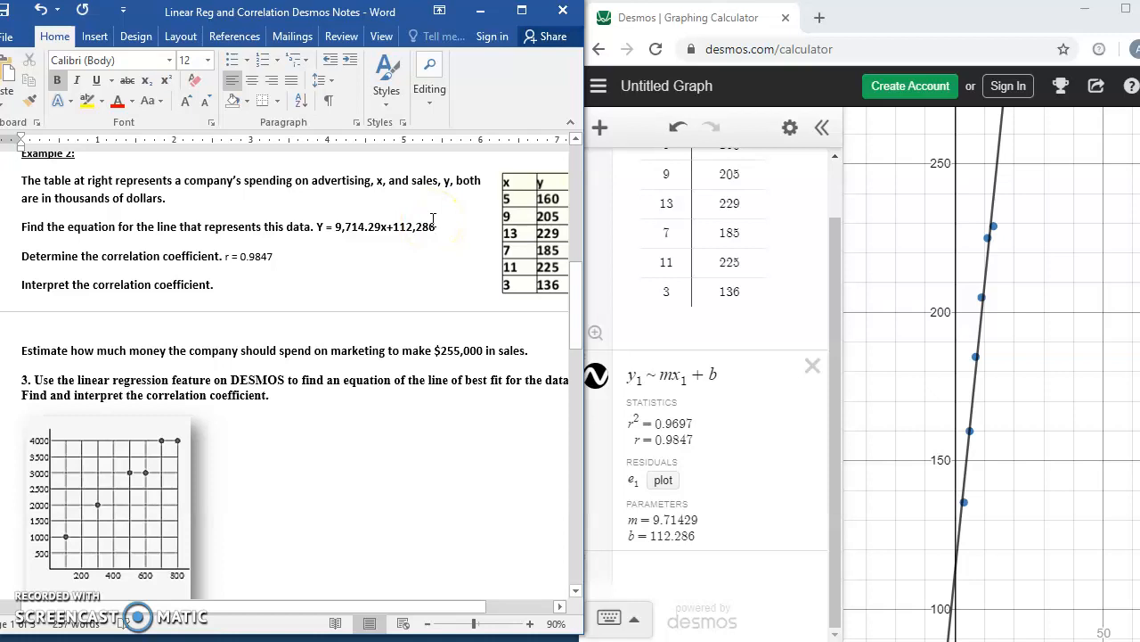
Consult exercise 3's scatter plot in the notes, and replace the advertising regression and table in Desmos with a new empty table
left_click_drag(580, 326, 581, 374)
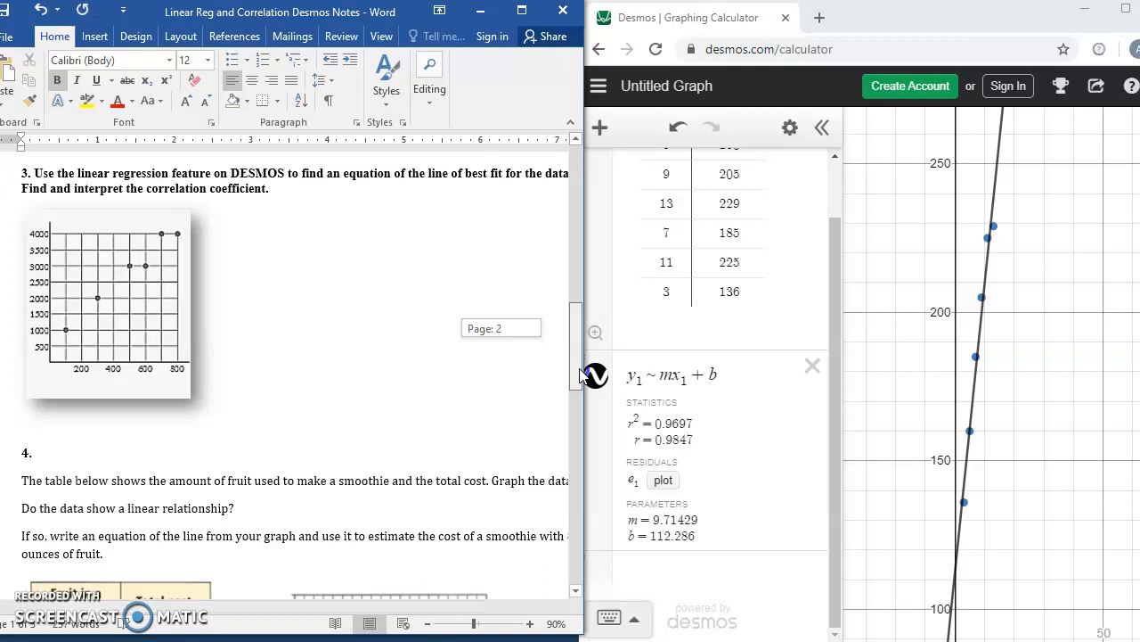
left_click_drag(580, 374, 580, 375)
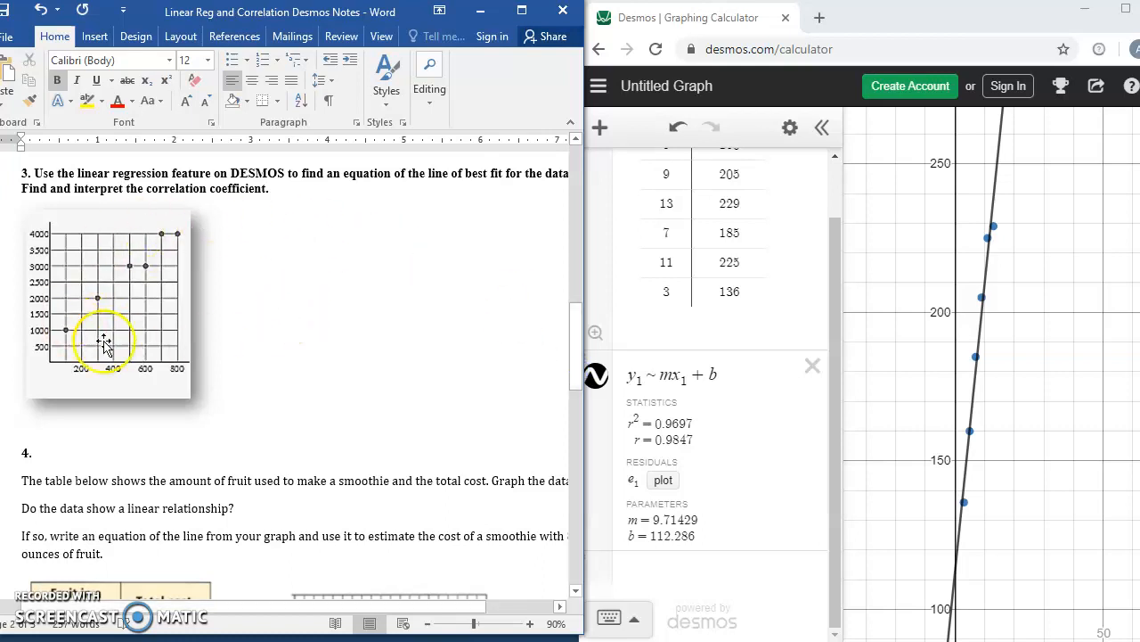
left_click(811, 365)
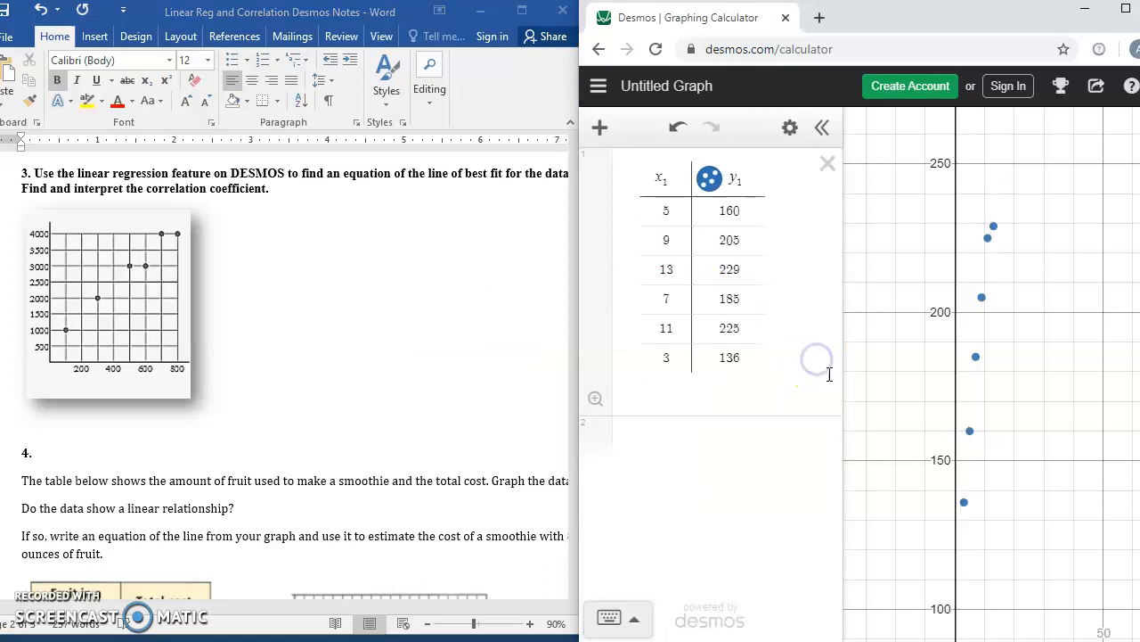
left_click(827, 164)
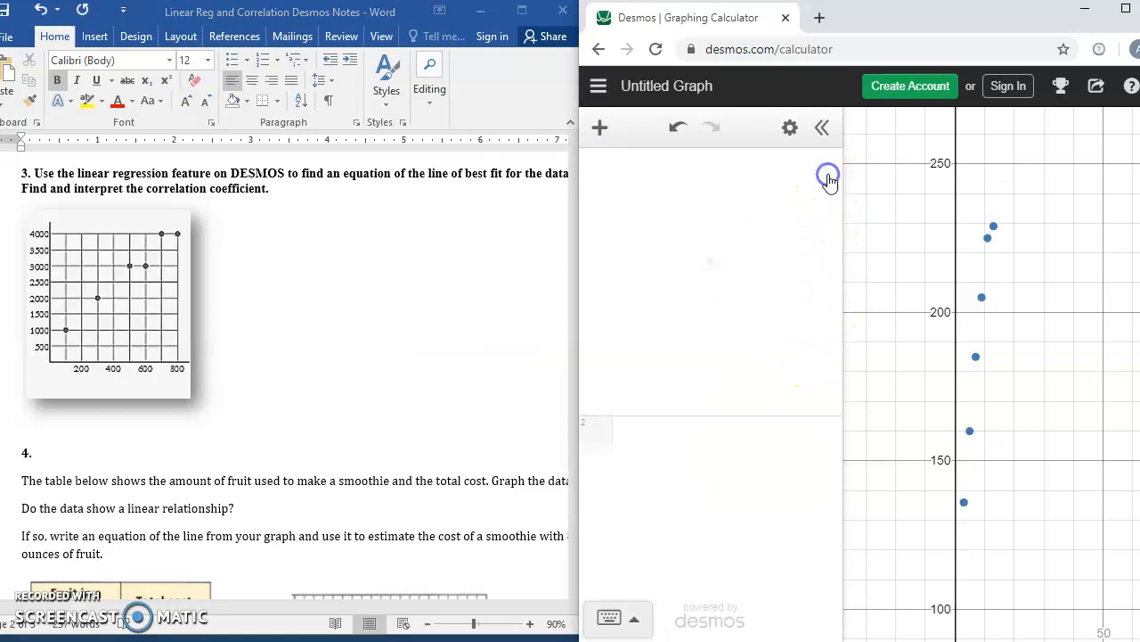
left_click(600, 127)
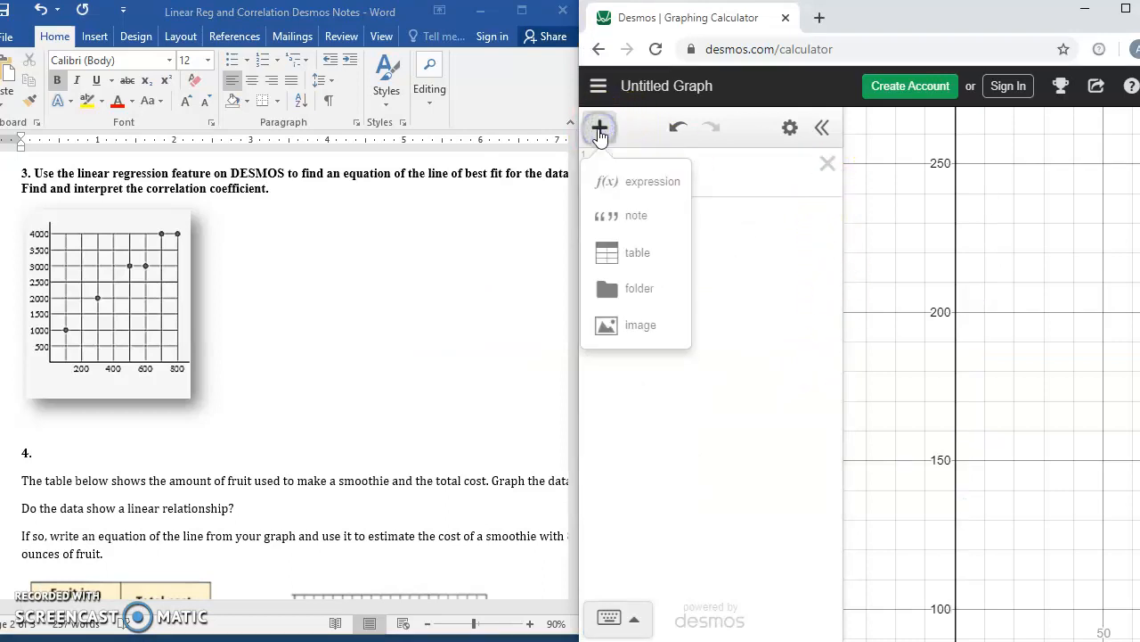
left_click(633, 267)
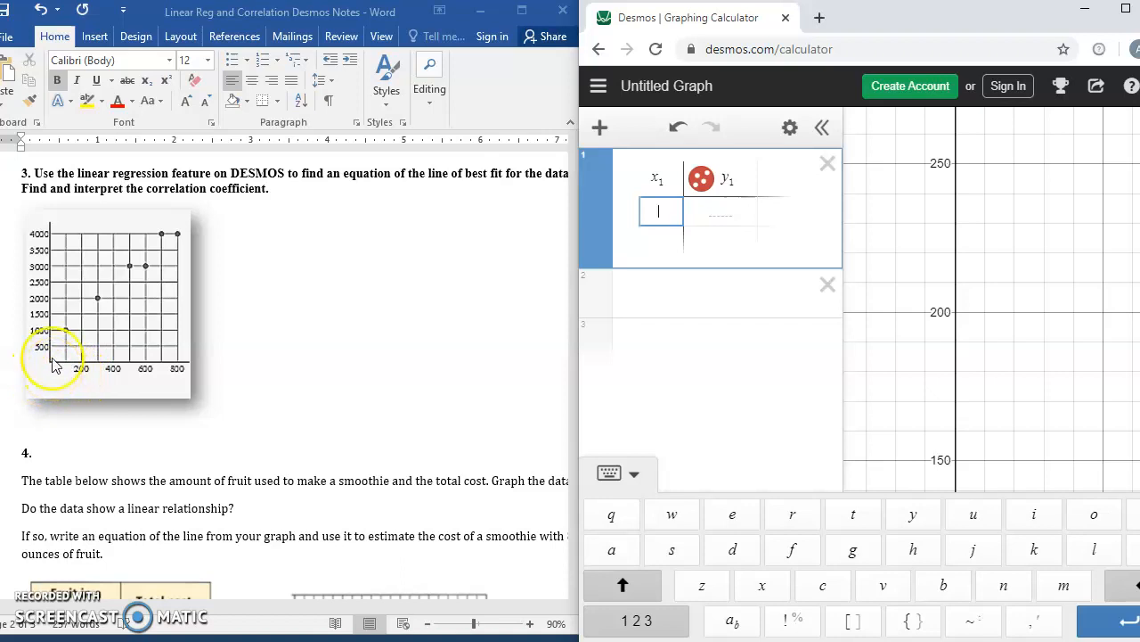
Fill the table's first two rows with the scatter plot points (100, 1000) and (300, 2000)
type("100")
key("Tab")
type("1 000")
key("Return")
key("Left")
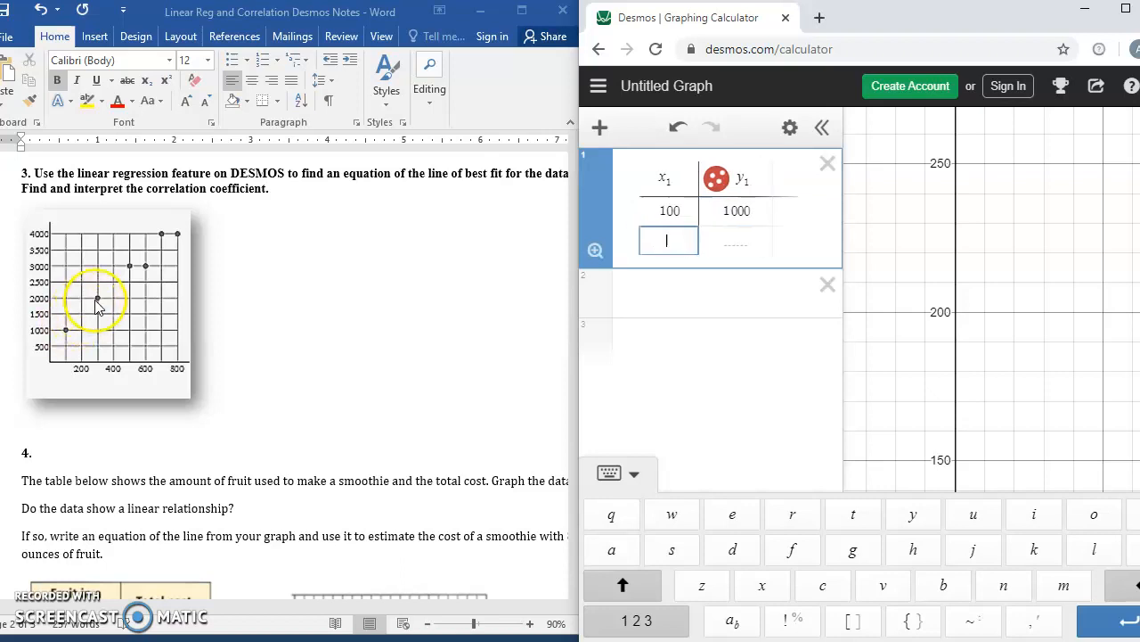
type("300")
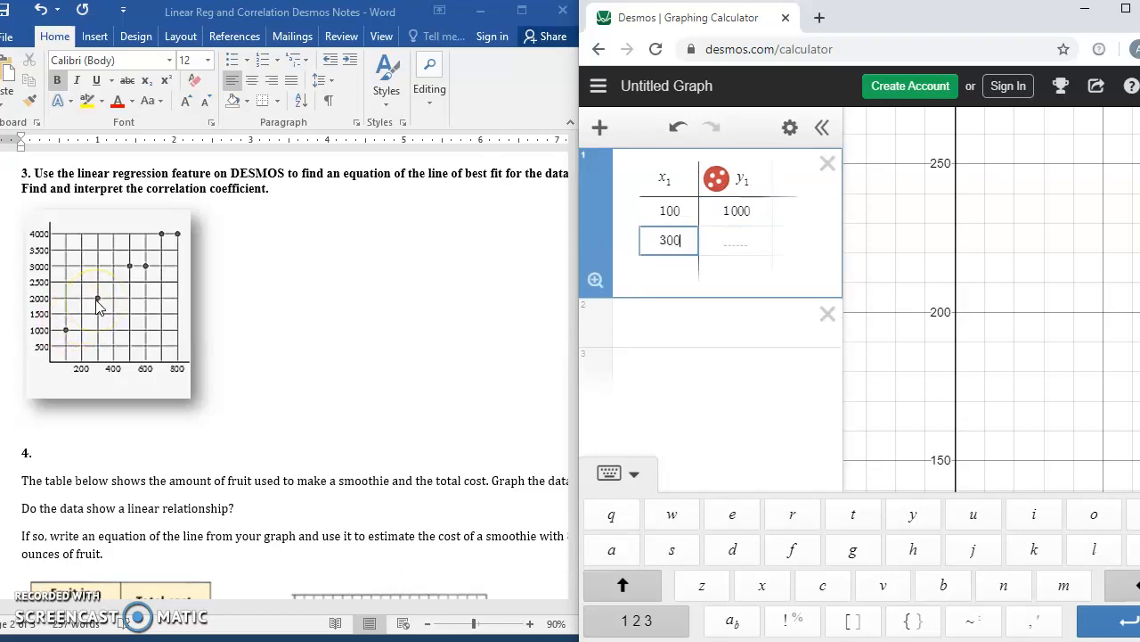
key("Right")
type("20000")
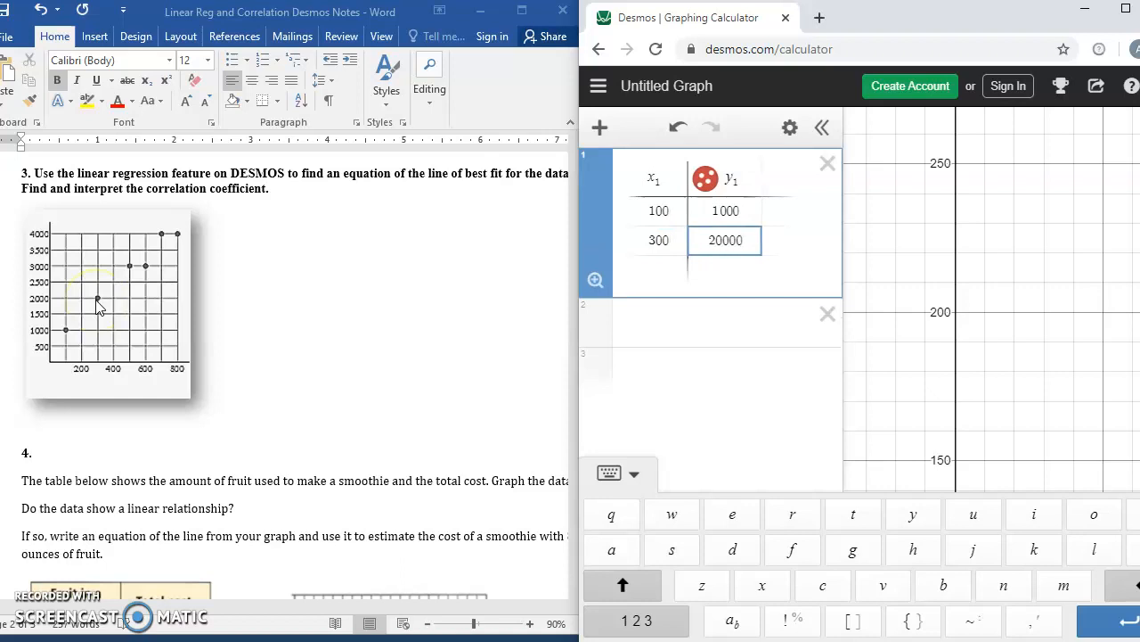
key("Return")
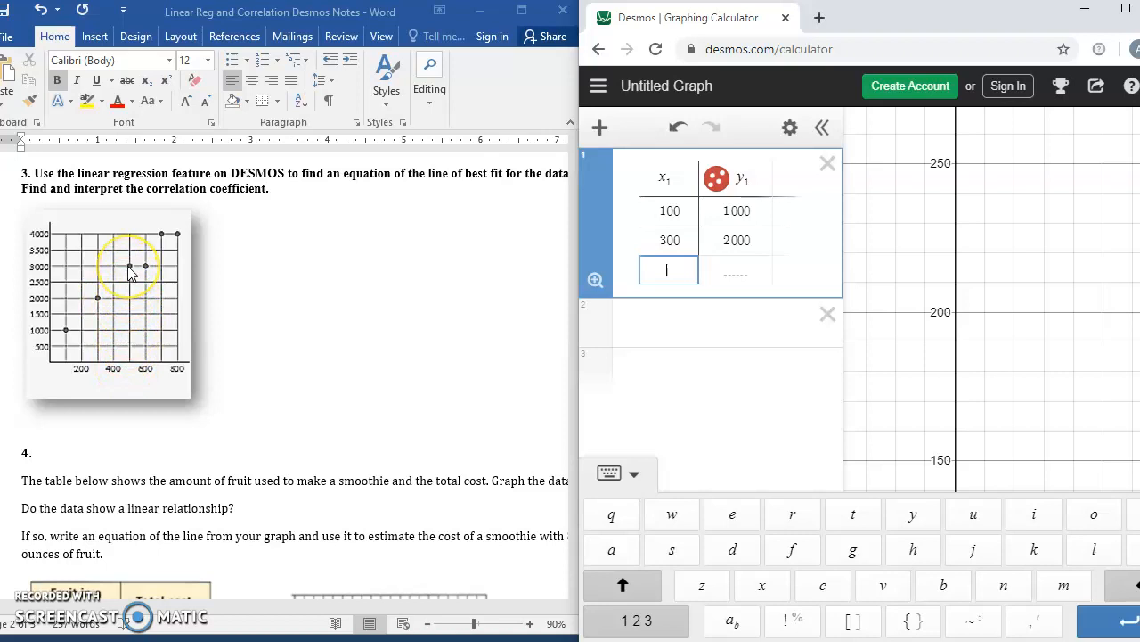
Fill the table's third and fourth rows with the points (500, 3000) and (600, 3000)
type("500")
key("Tab")
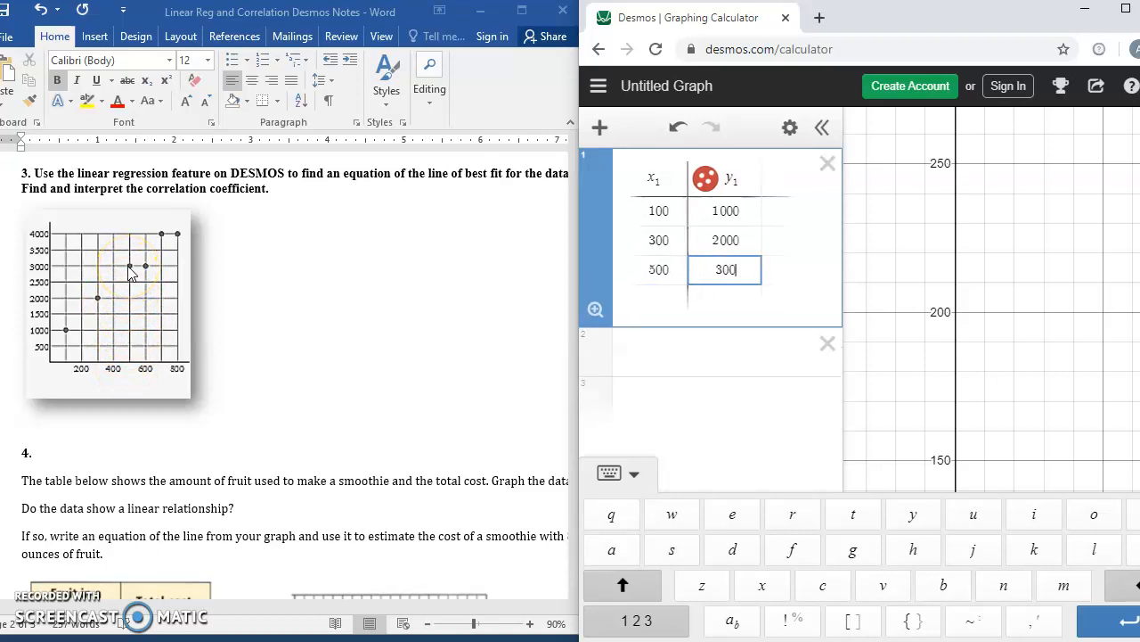
type("3000")
key("Return")
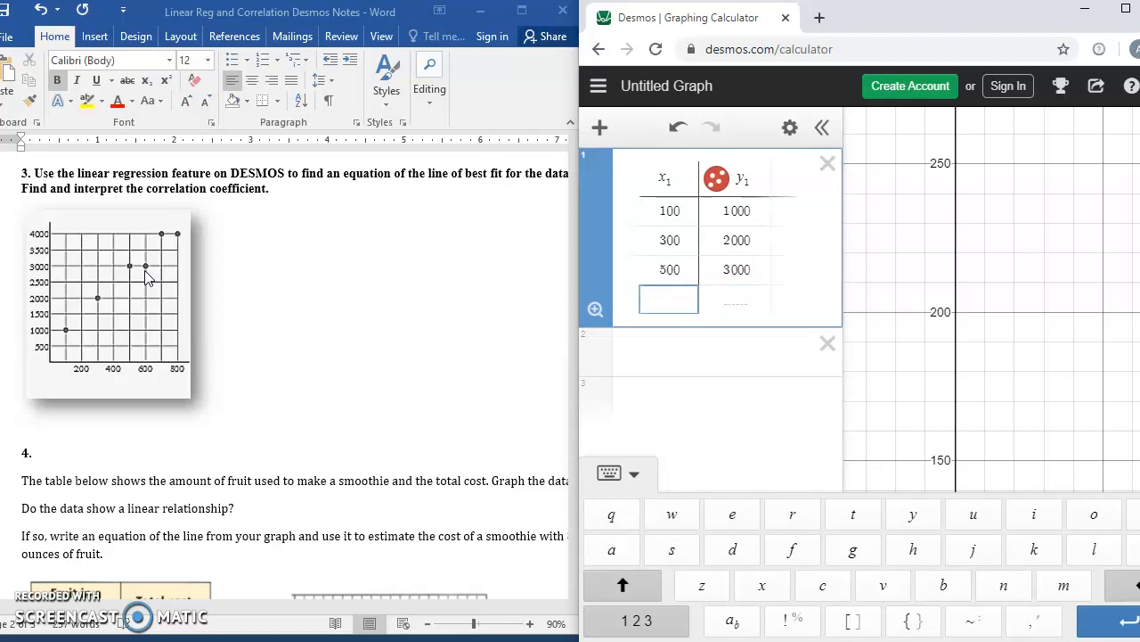
type("600")
key("Tab")
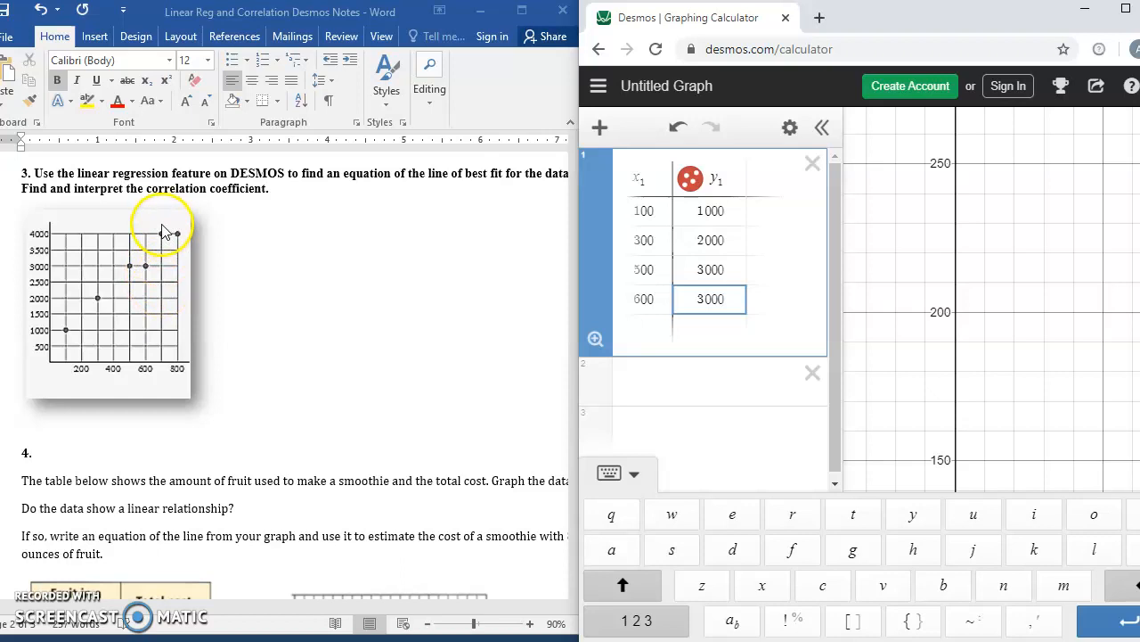
key("Return")
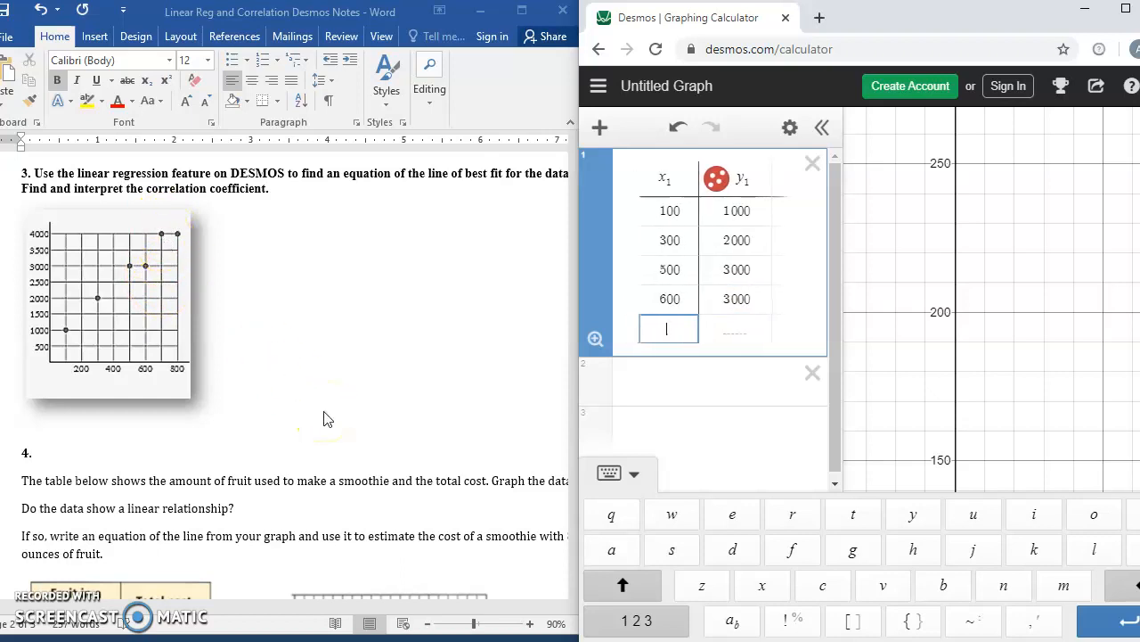
Fill the table's last two rows with the points (700, 4000) and (800, 4000)
type("700")
key("Tab")
key("Return")
key("Up")
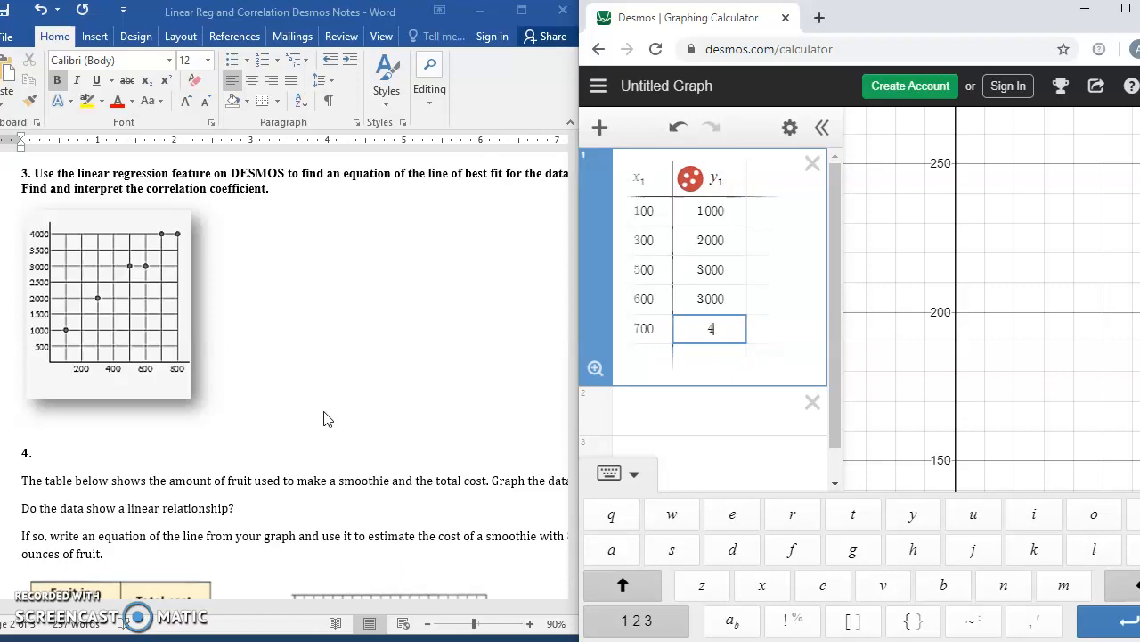
type("4000")
key("Return")
key("Left")
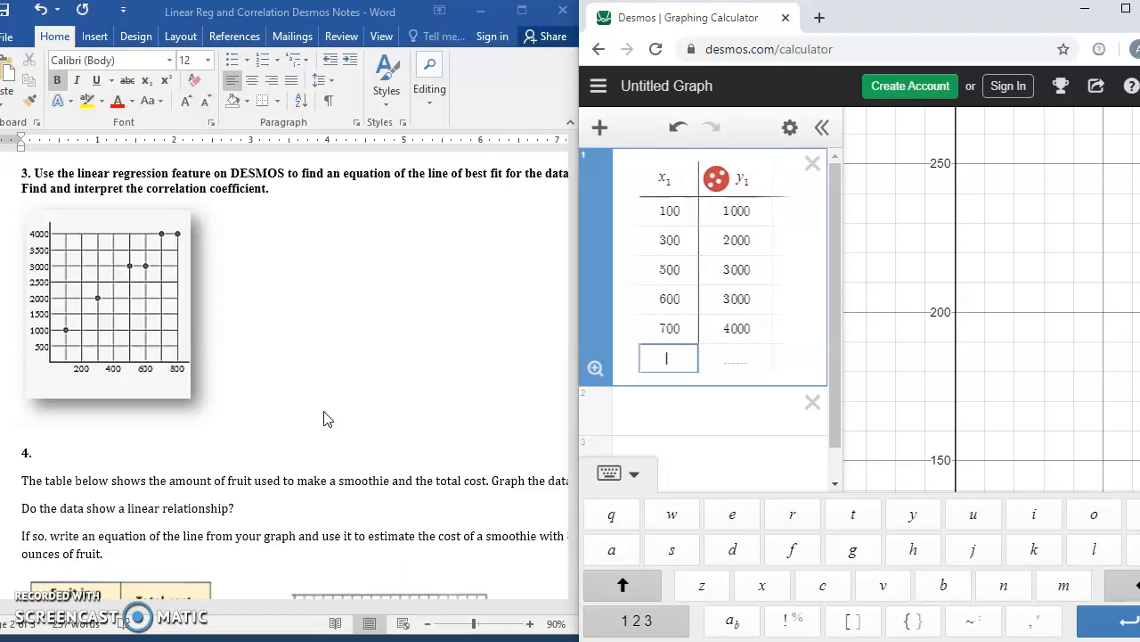
type("800")
key("Right")
type("40")
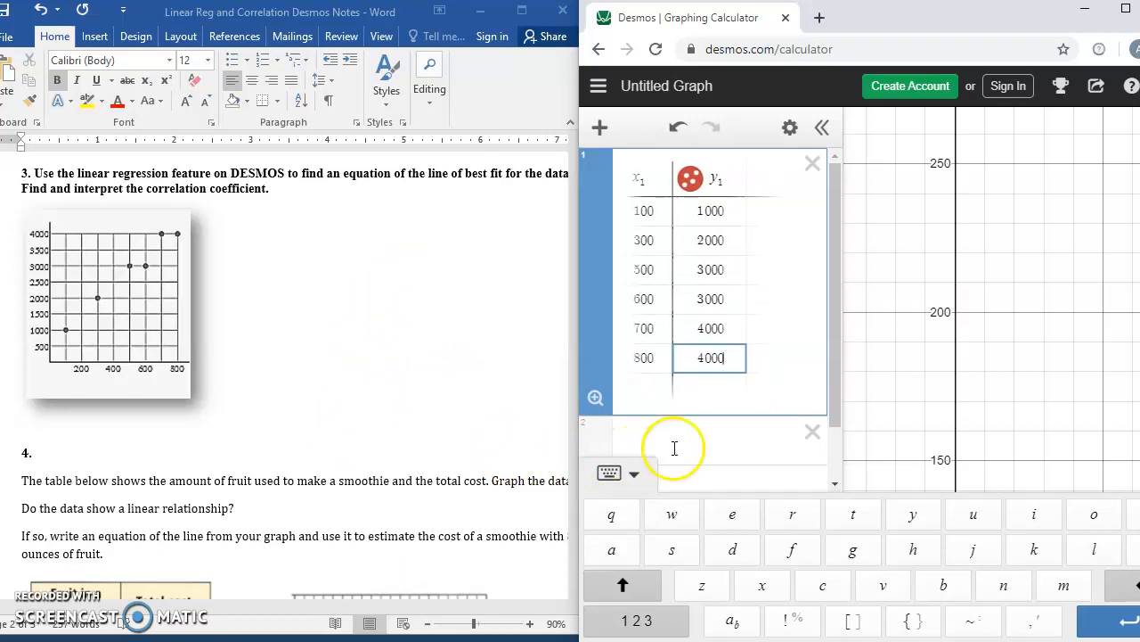
Enter the linear regression y₁ ~ mx₁ + b below the scatter plot data table and consult its statistics and parameters
left_click(701, 434)
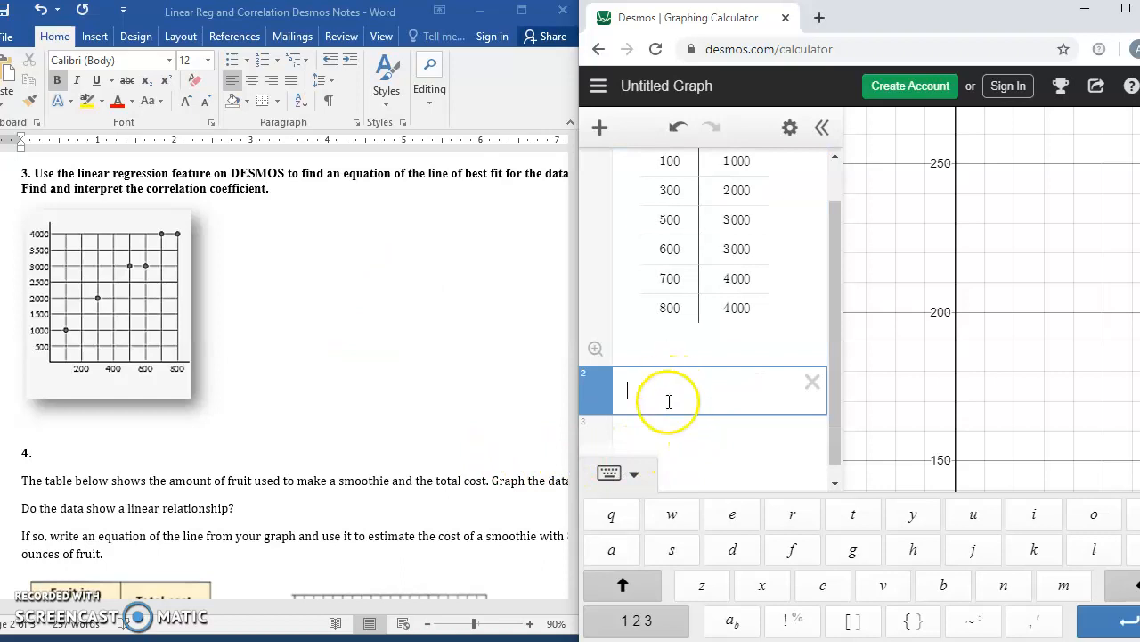
type("y1")
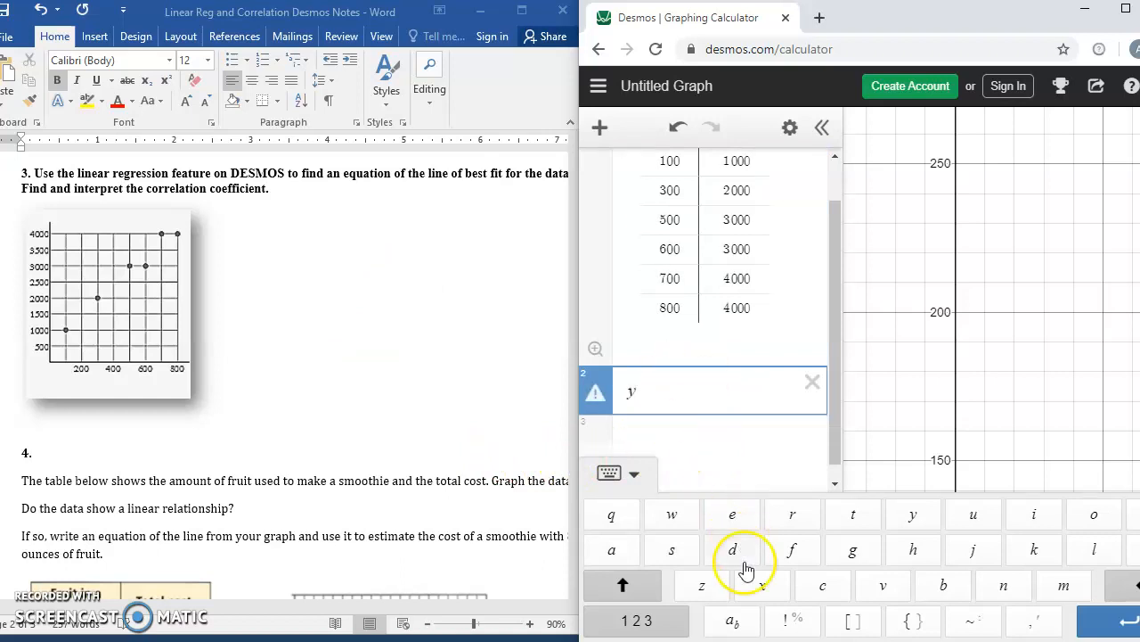
left_click(731, 621)
type("1")
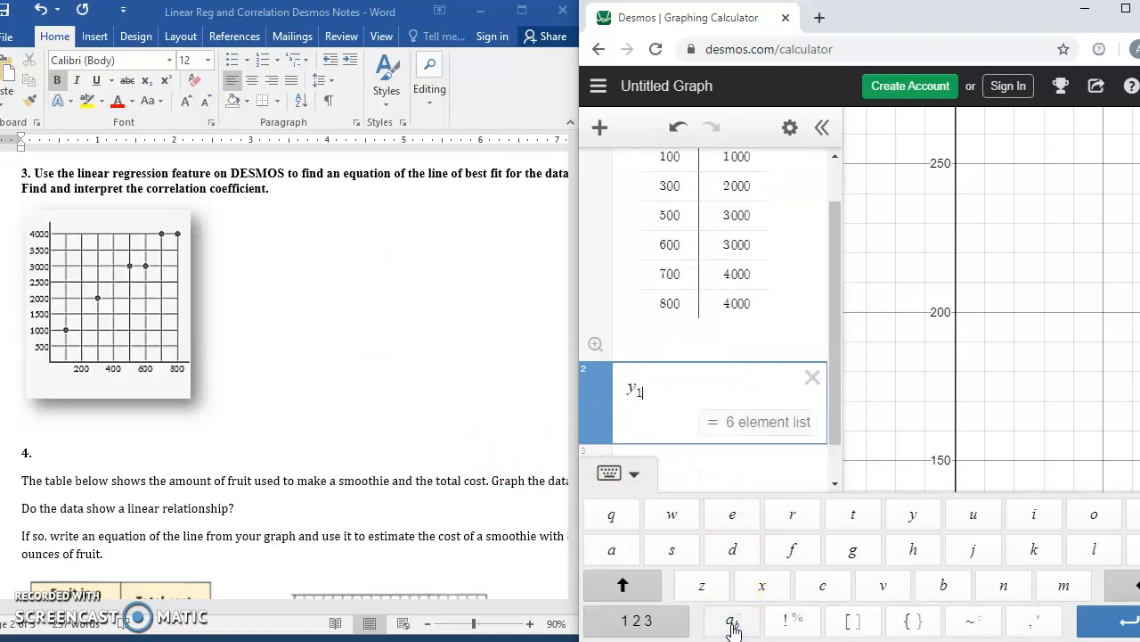
left_click(974, 622)
key("BackSpace")
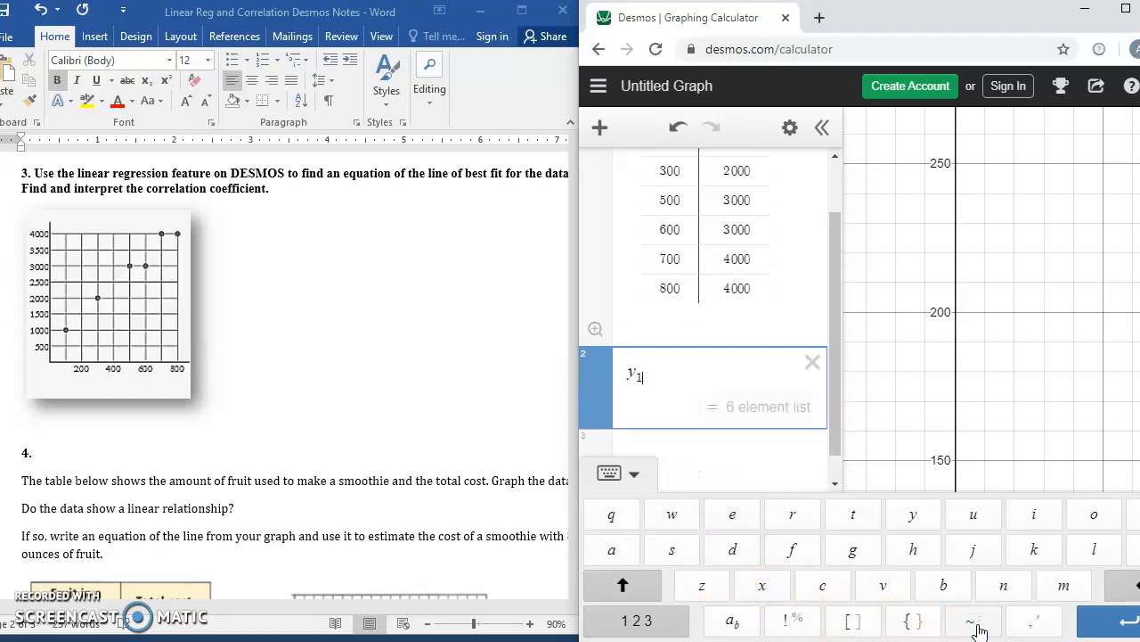
left_click(977, 624)
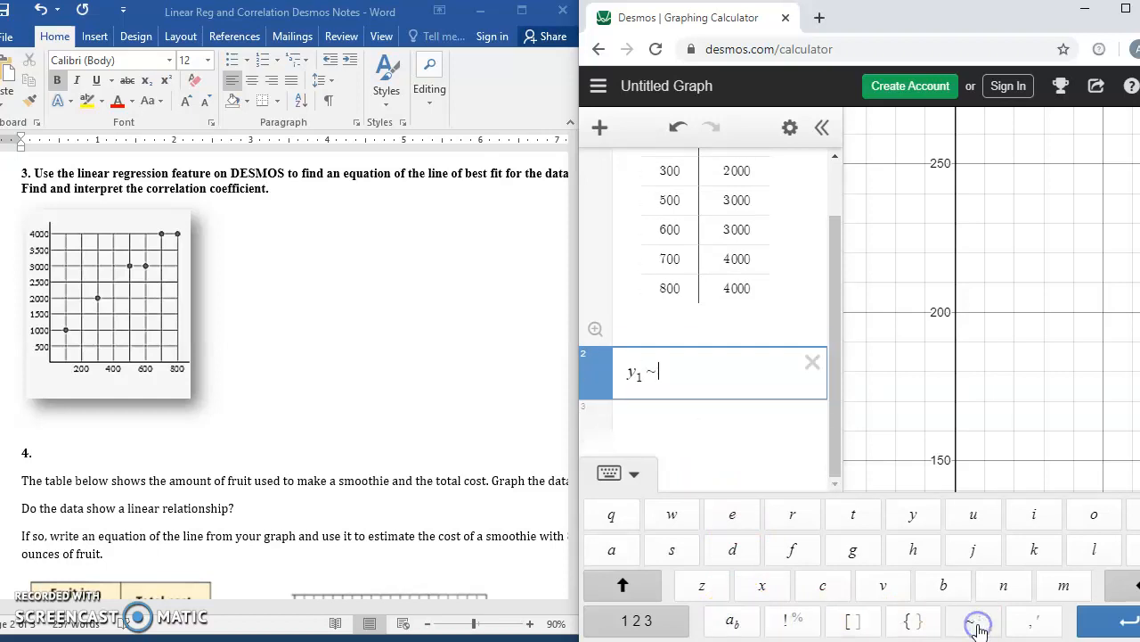
type("mx")
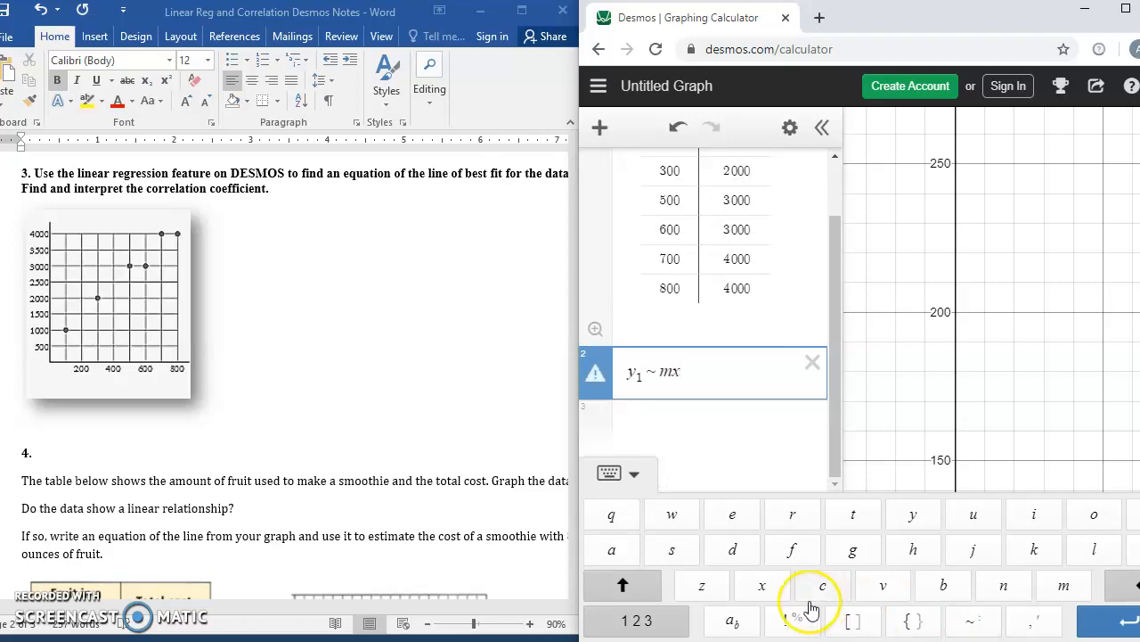
left_click(733, 622)
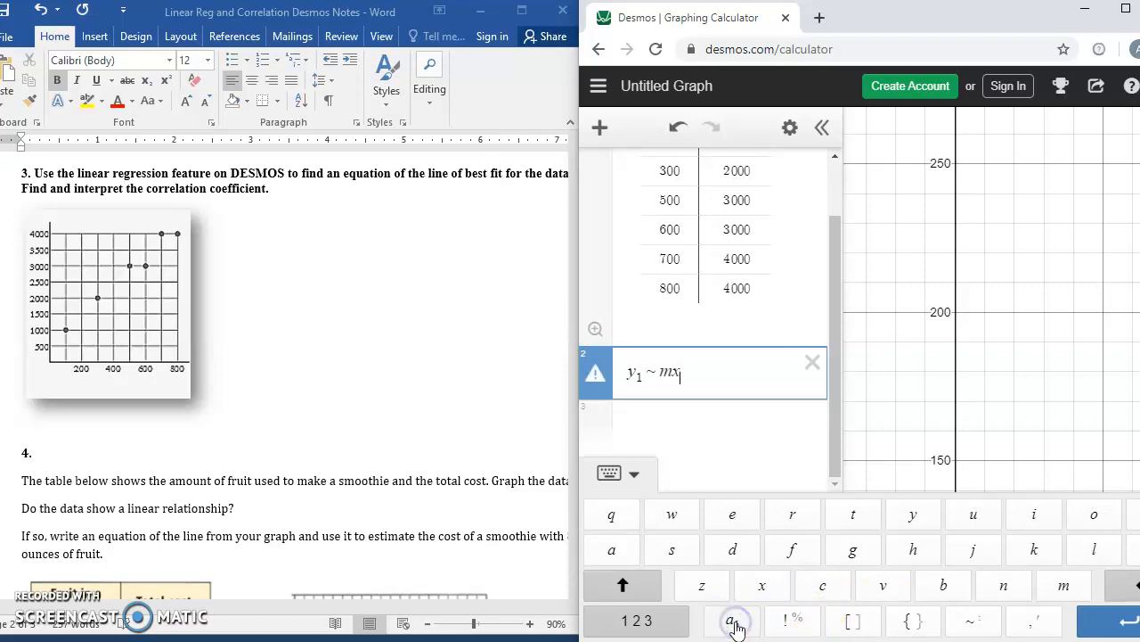
type("1 ")
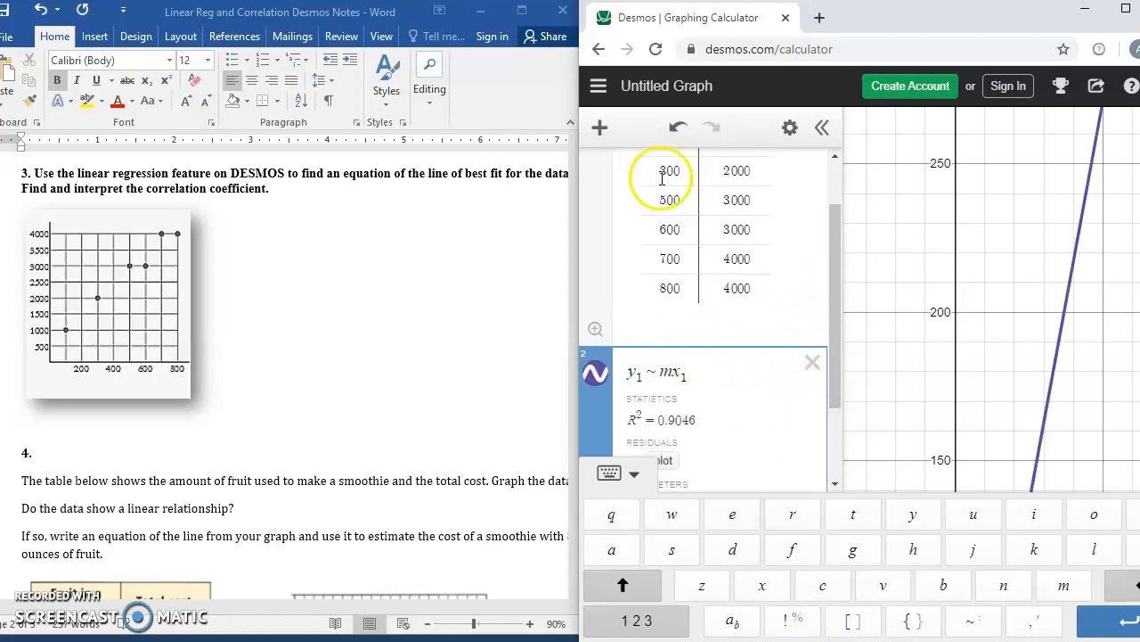
type("+ ")
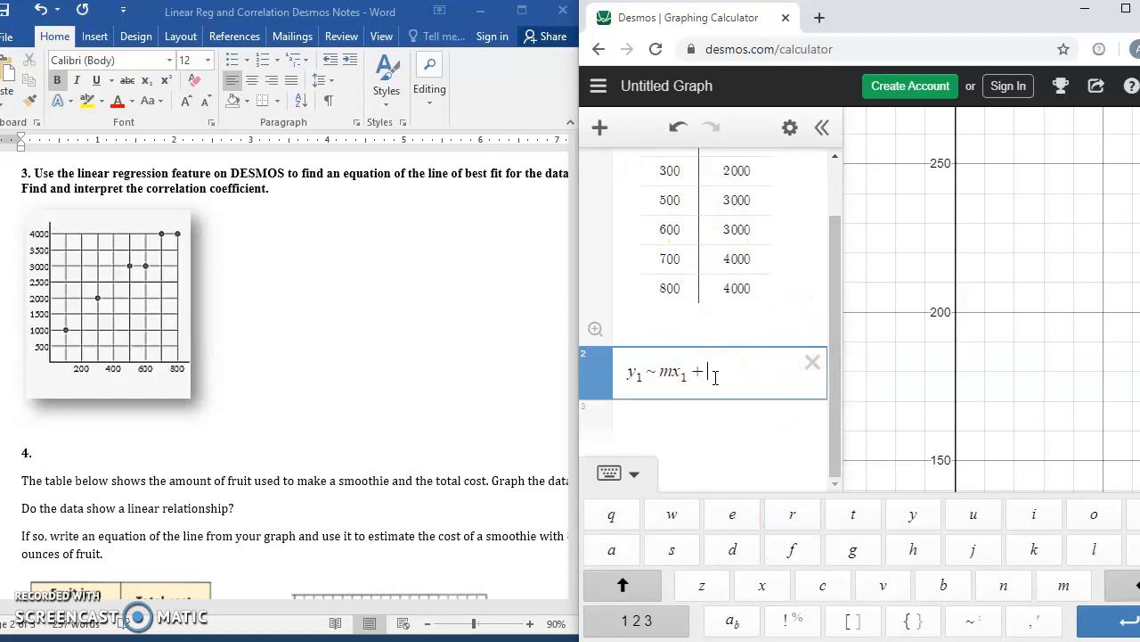
type("b")
left_click_drag(833, 360, 834, 446)
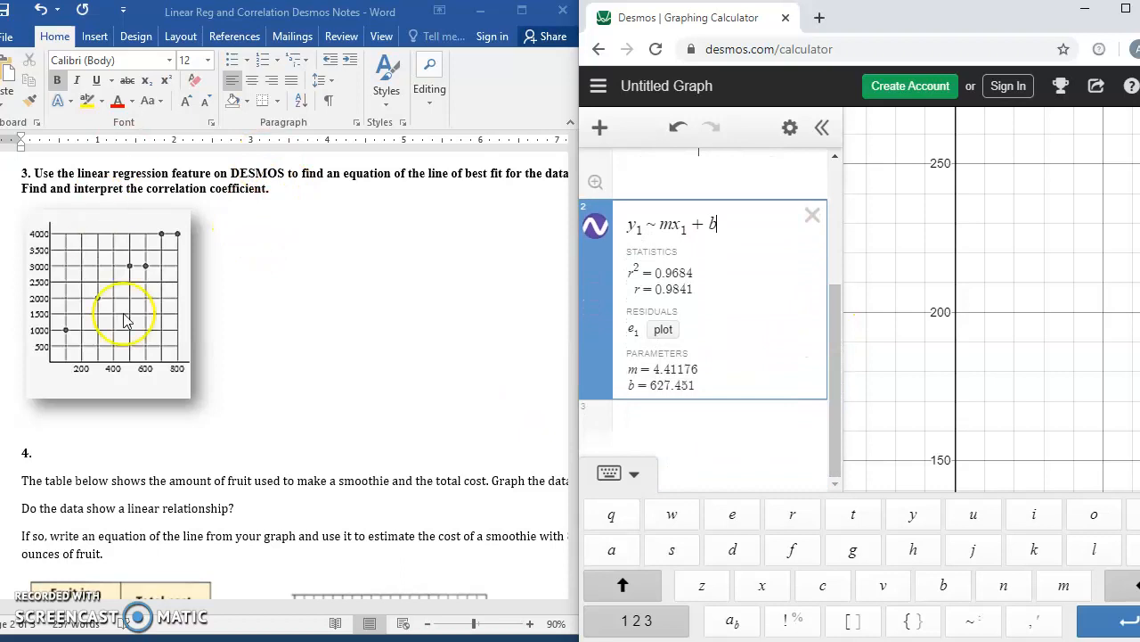
In the Word notes, write exercise 3's best-fit equation Y = 4.41x + 627.45 beside the scatter plot and make it bold
left_click(272, 196)
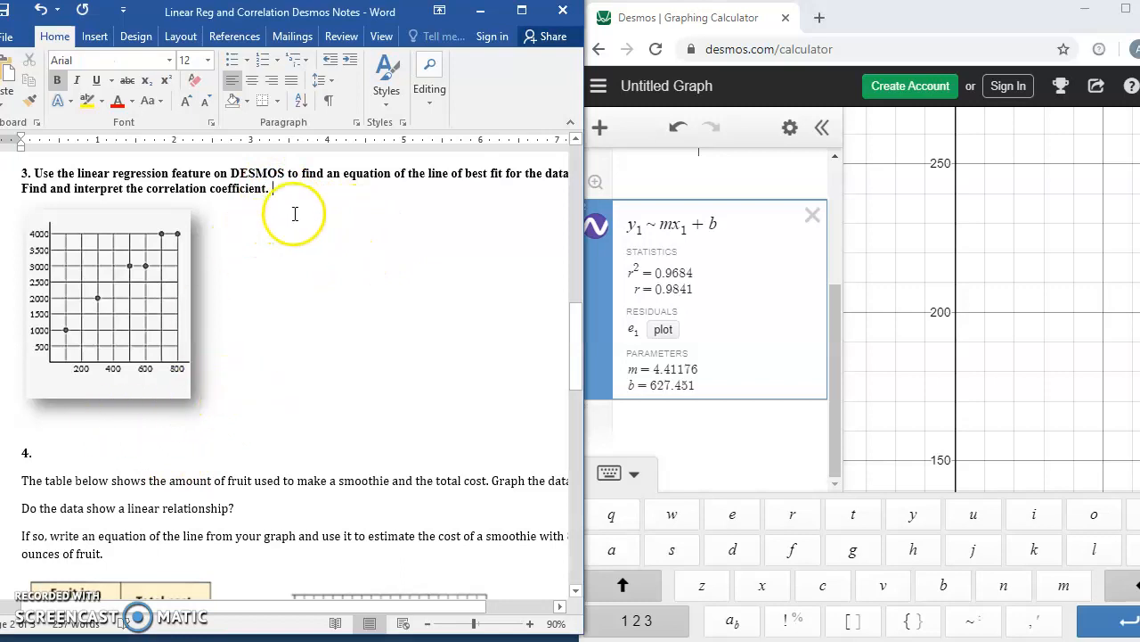
left_click(40, 430)
left_click(282, 359)
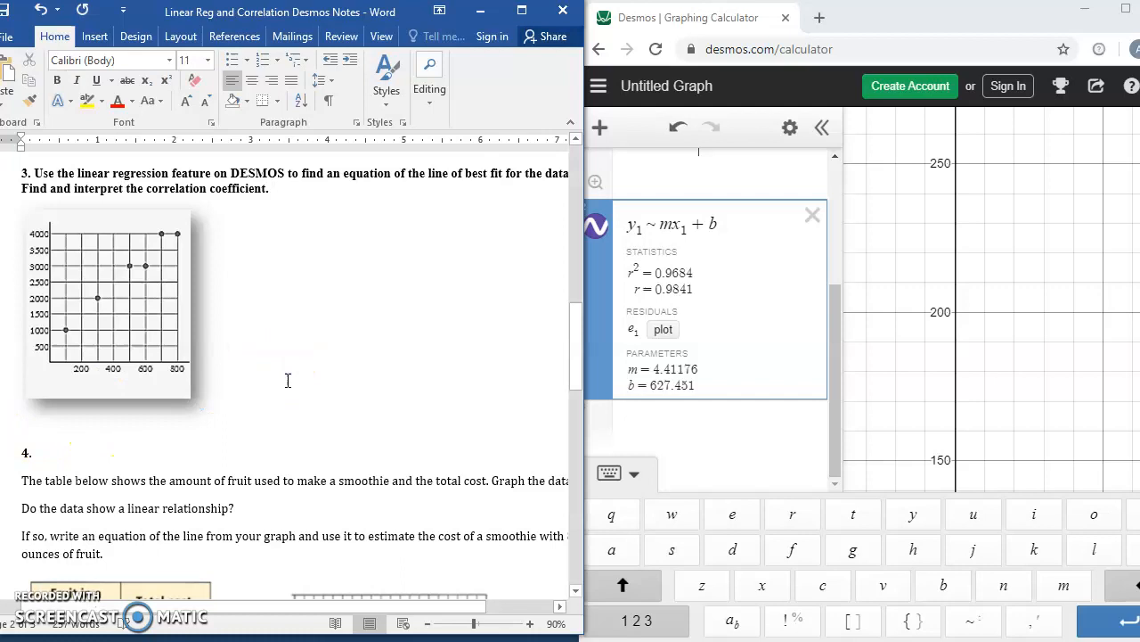
type("Y")
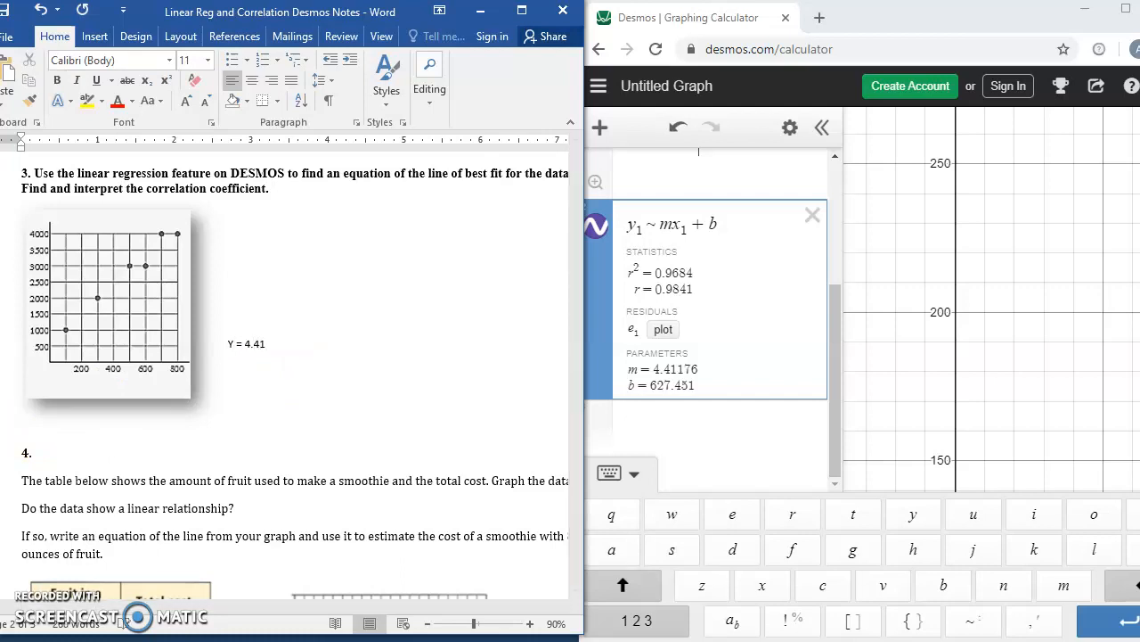
type("= 4.41x + 627.45")
left_click_drag(314, 344, 230, 344)
key("ctrl+b")
left_click(333, 383)
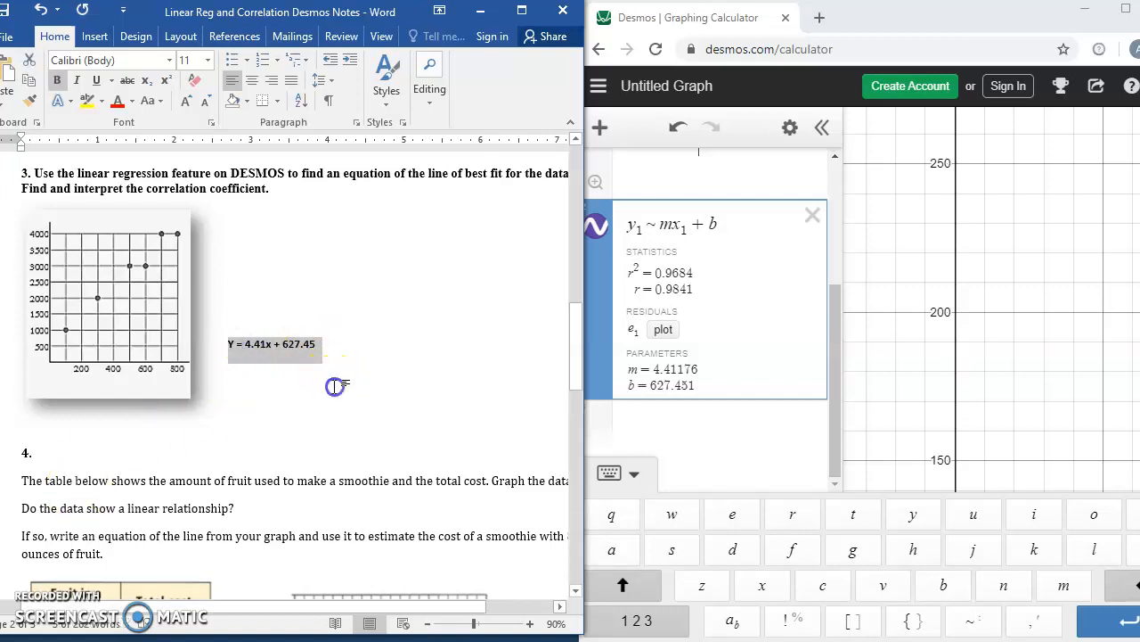
Widen the notes window and examine exercise 4's smoothie cost table, blank grid and questions
left_click_drag(575, 317, 739, 401)
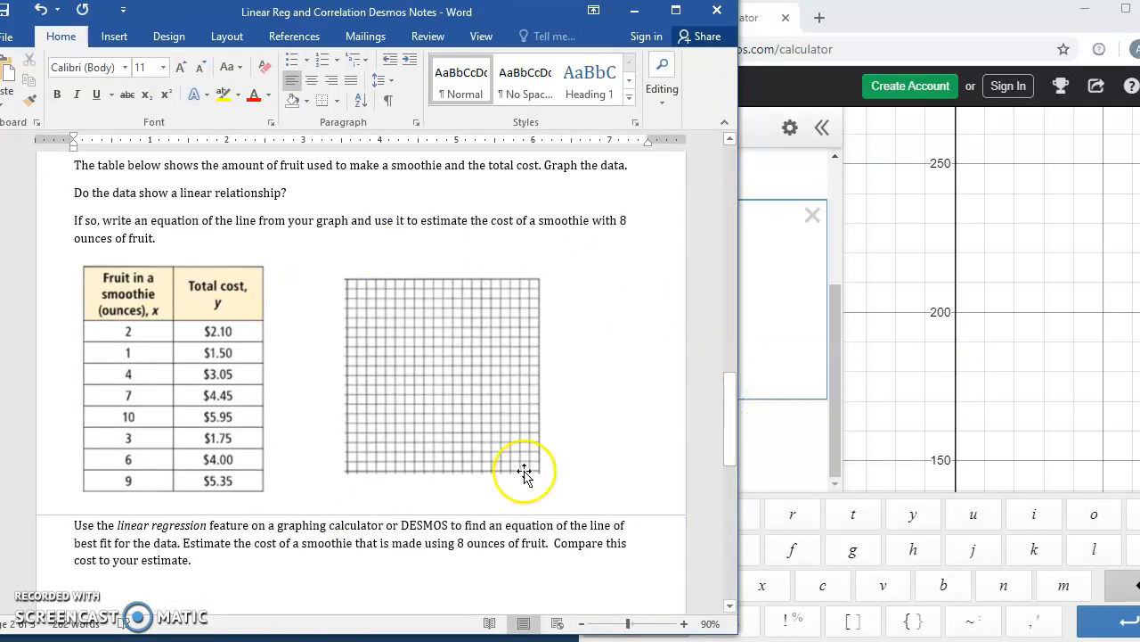
left_click_drag(732, 432, 732, 434)
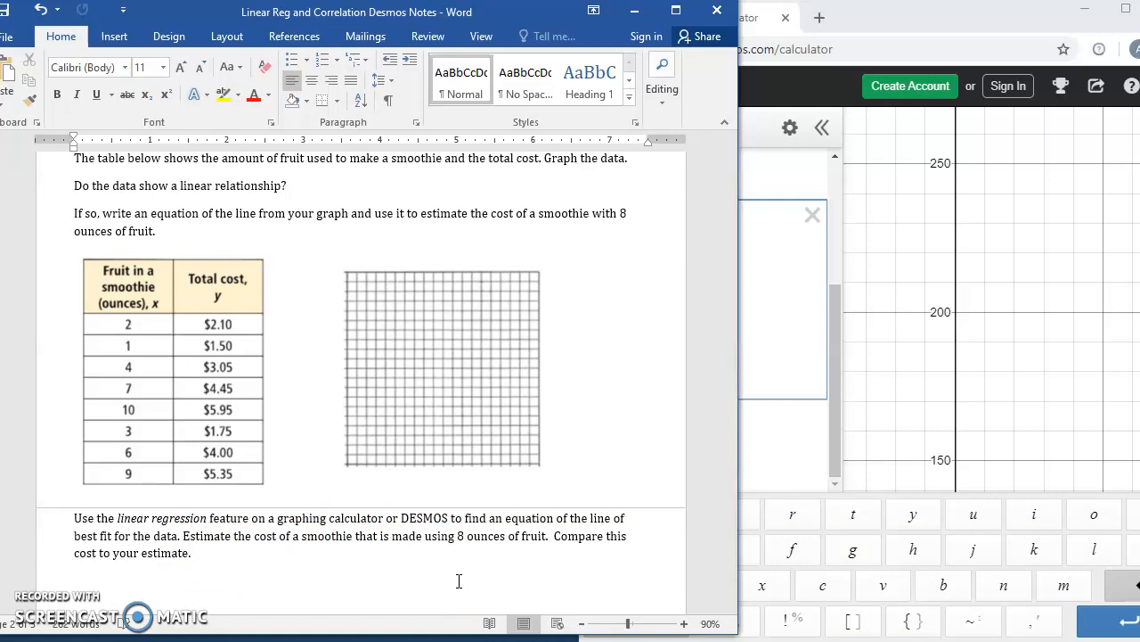
left_click(422, 606)
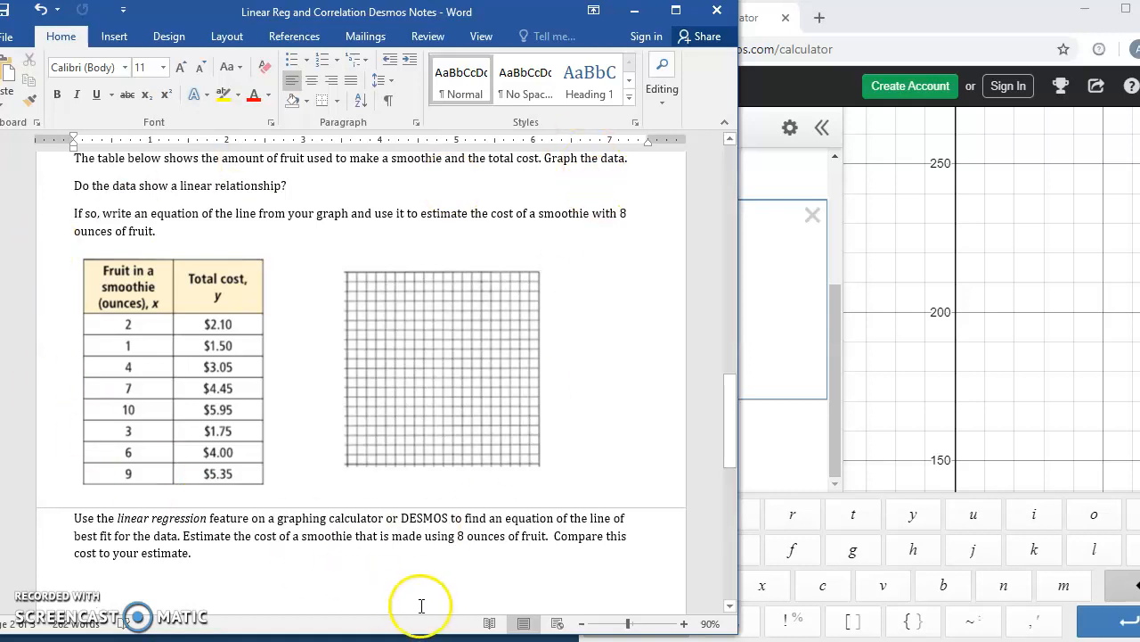